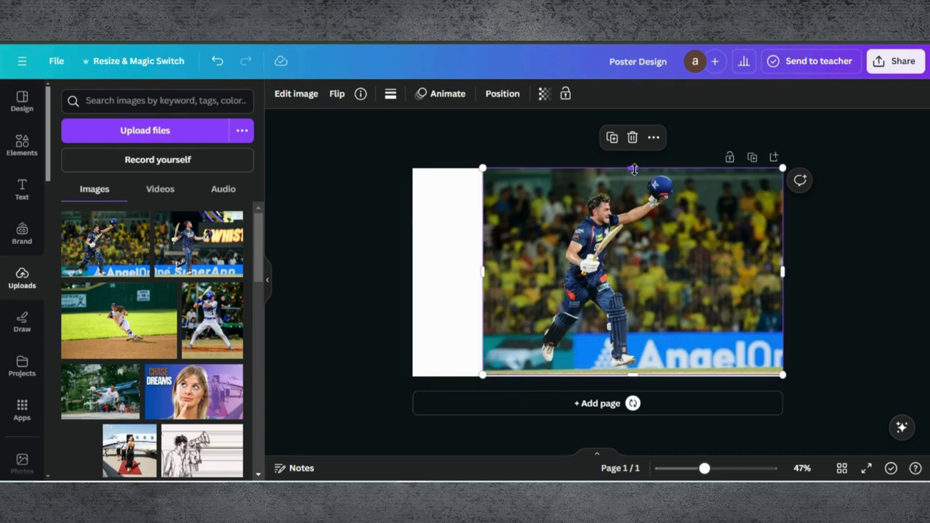
Step: Add a circular frame to the poster page
left_click(308, 191)
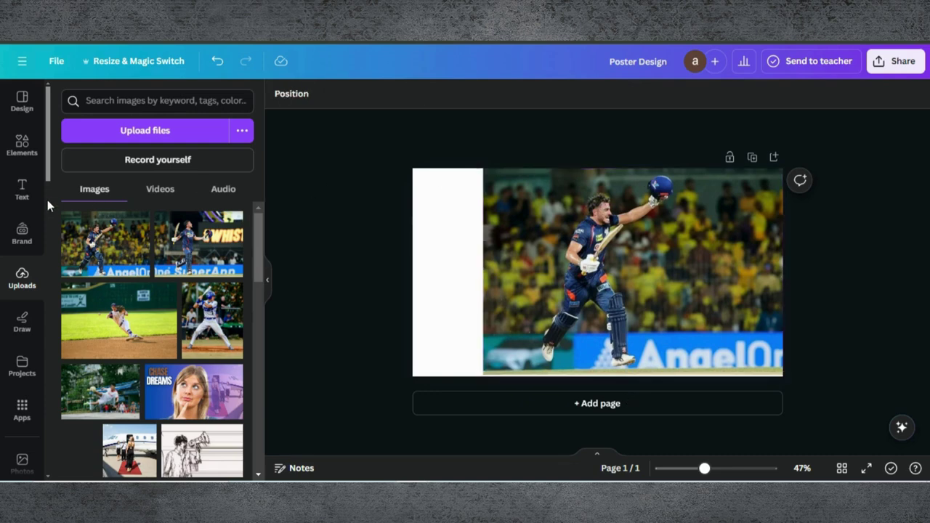
left_click(23, 145)
scroll(107, 200, "down", 10)
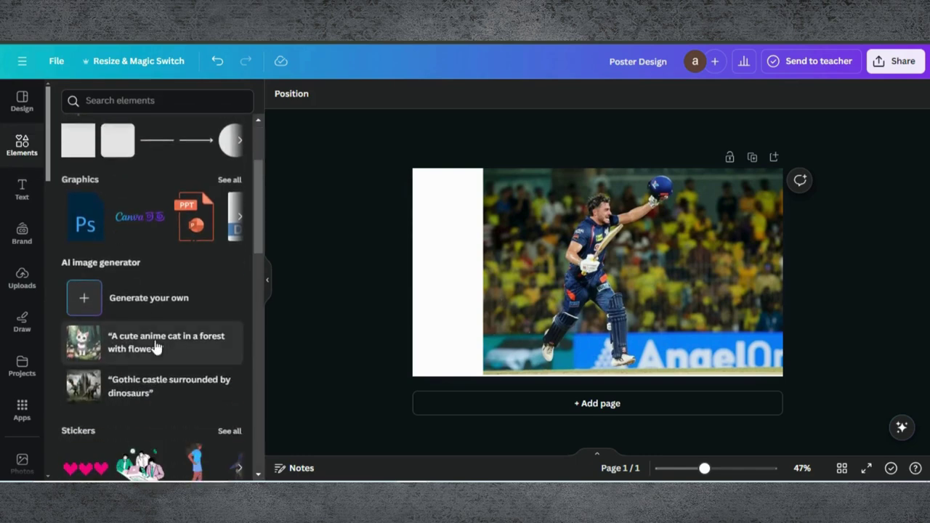
scroll(116, 274, "down", 3)
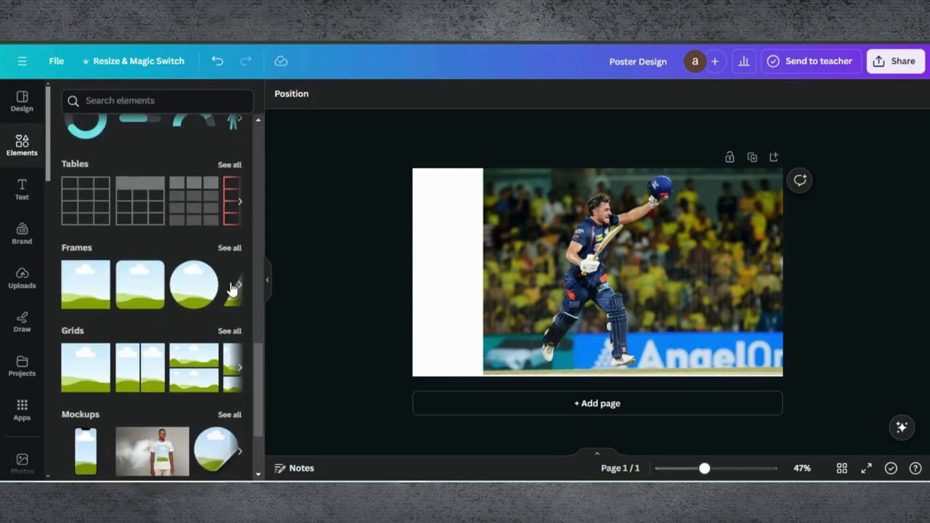
left_click(193, 284)
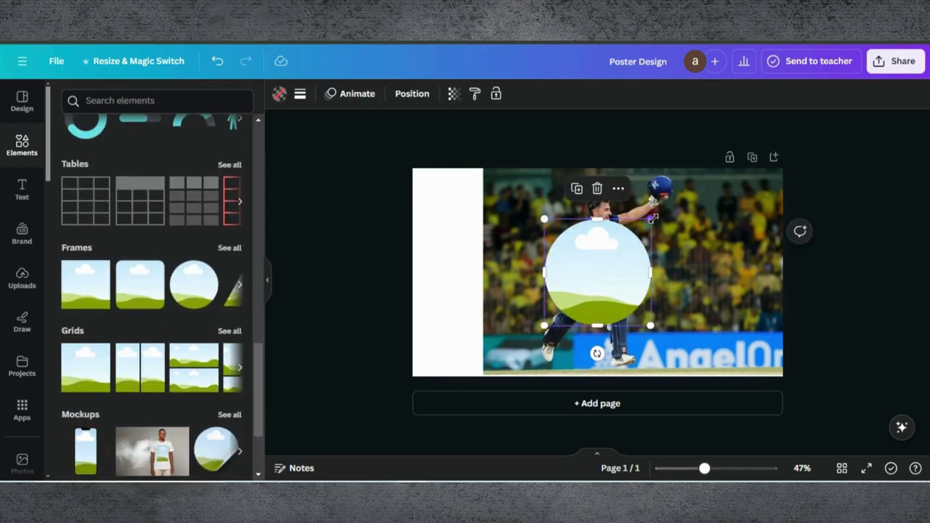
Step: Enlarge the circular frame and place it over the cricketer's body, leaving the head and raised helmet extending above it
left_click_drag(653, 218, 698, 168)
left_click_drag(630, 241, 593, 289)
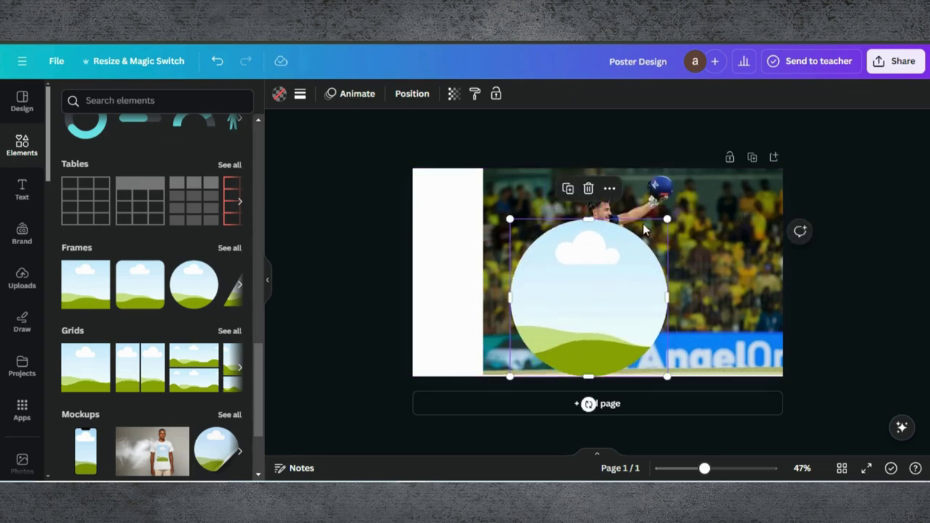
left_click_drag(667, 216, 676, 209)
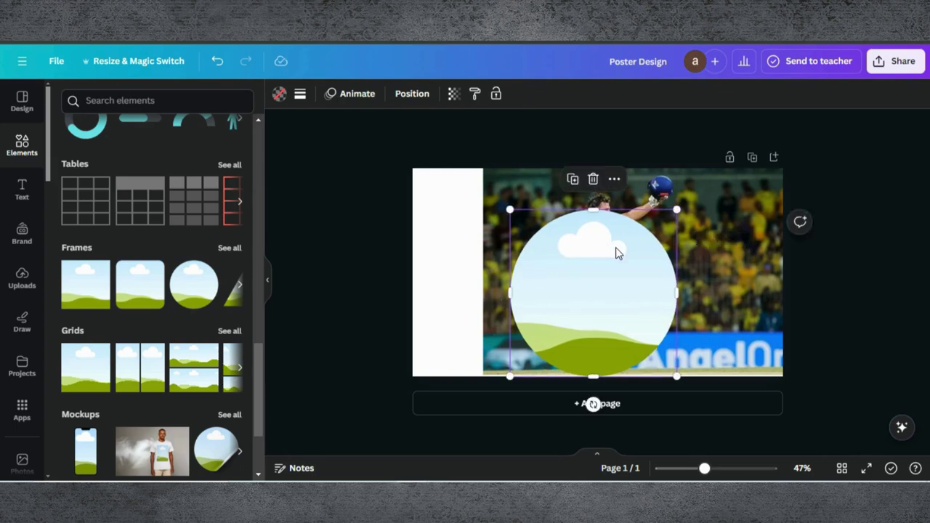
left_click_drag(616, 252, 596, 269)
Step: Fill the circular frame with the cricketer photo and crop it so the player aligns exactly with the large photo
left_click(617, 185)
left_click(615, 146)
double_click(596, 270)
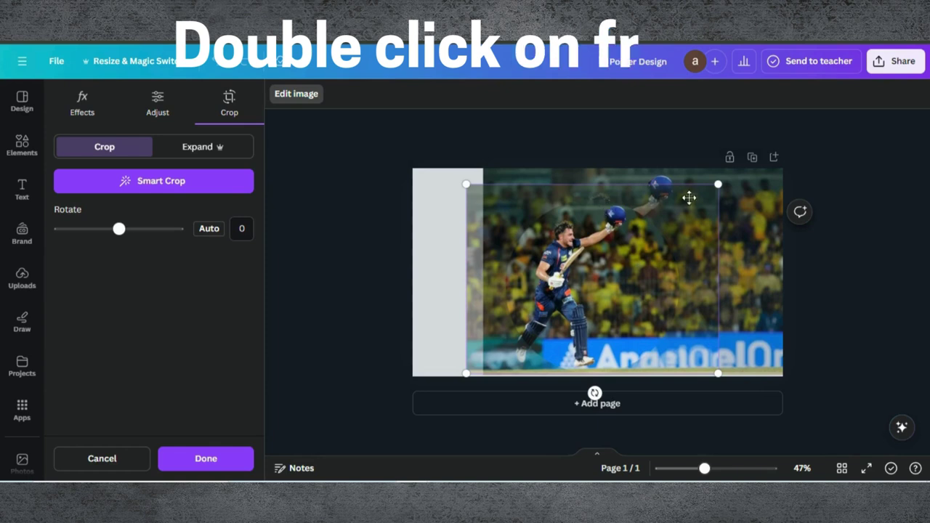
left_click_drag(592, 222, 612, 227)
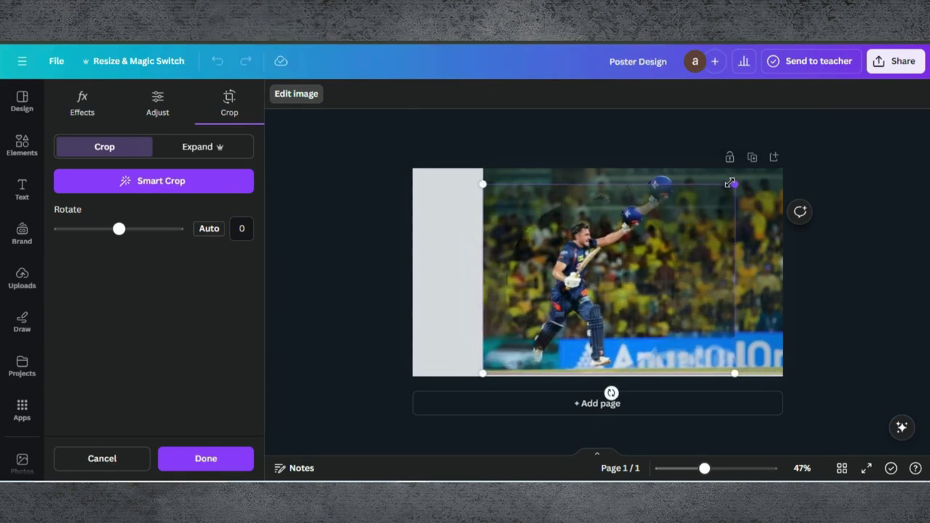
left_click_drag(733, 184, 789, 161)
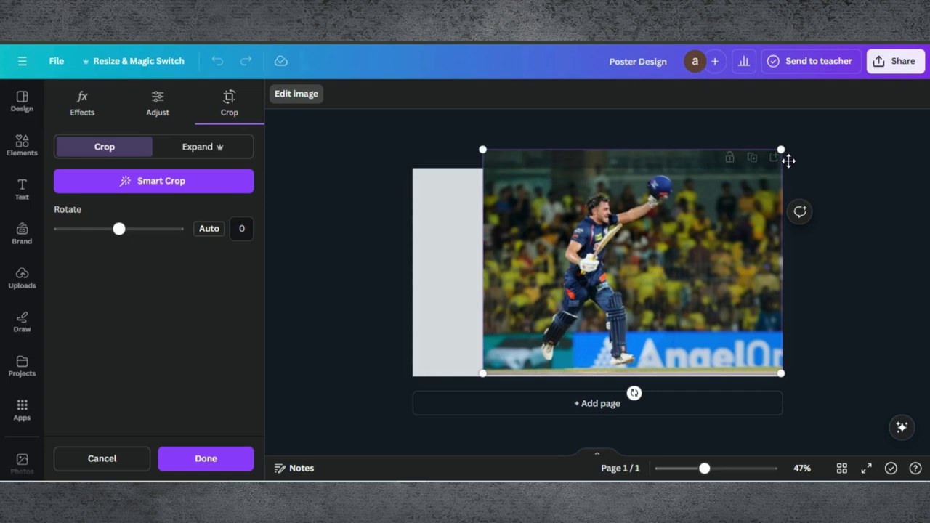
key("Return")
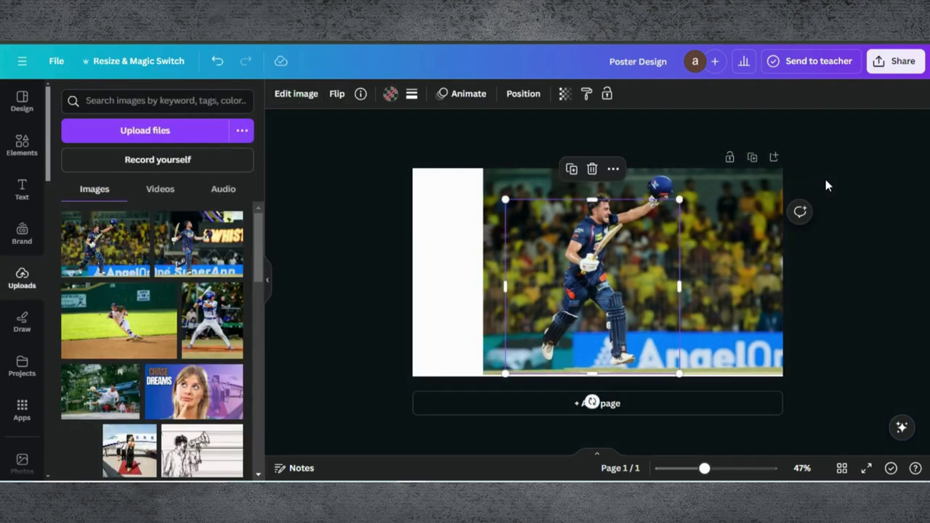
Step: Remove the background from the large cricketer photo with BG Remover
left_click(757, 217)
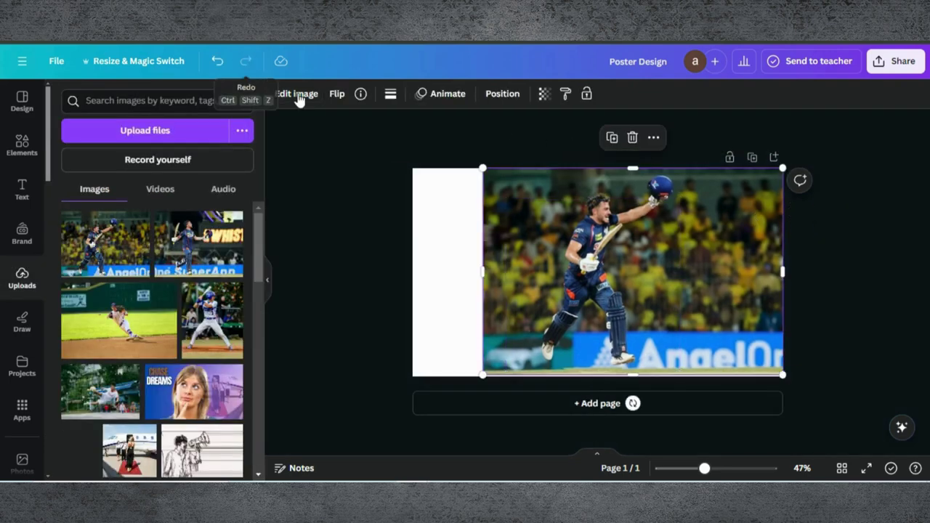
left_click(296, 93)
left_click(100, 187)
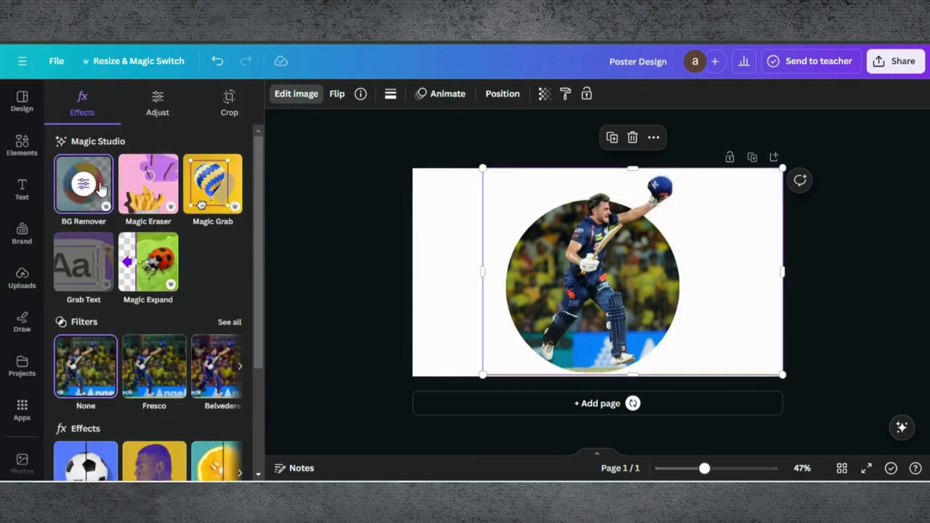
key("Escape")
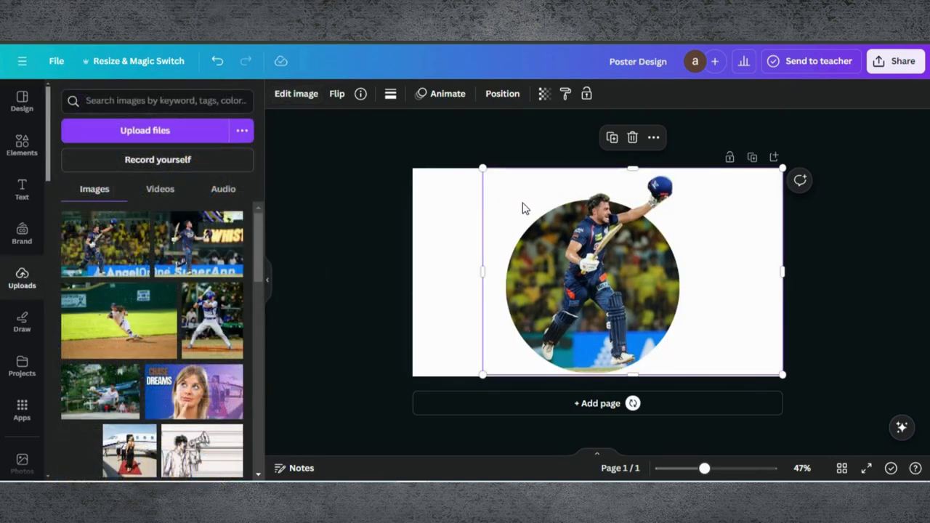
Step: Move the circular frame's layer beneath the cut-out player so the player sits in front of it
left_click(488, 96)
left_click(204, 97)
left_click(157, 176)
left_click_drag(158, 176, 158, 218)
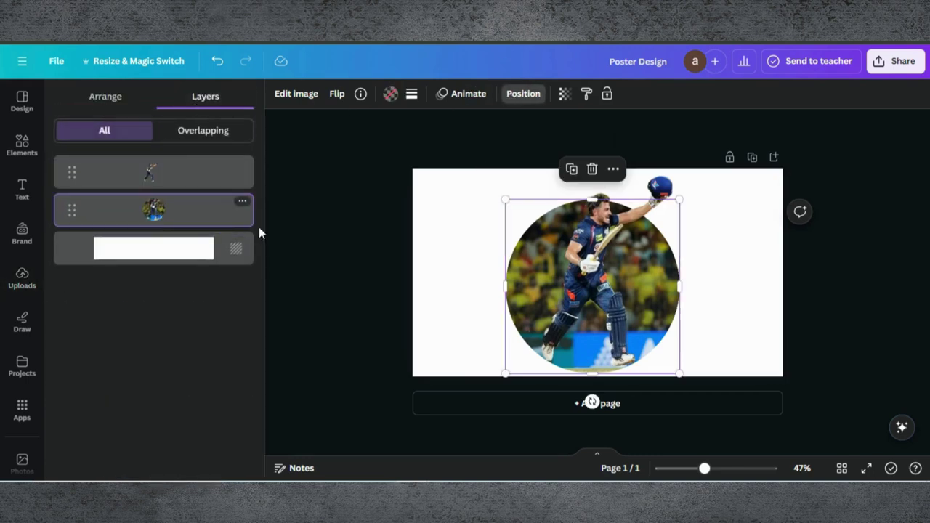
left_click(321, 240)
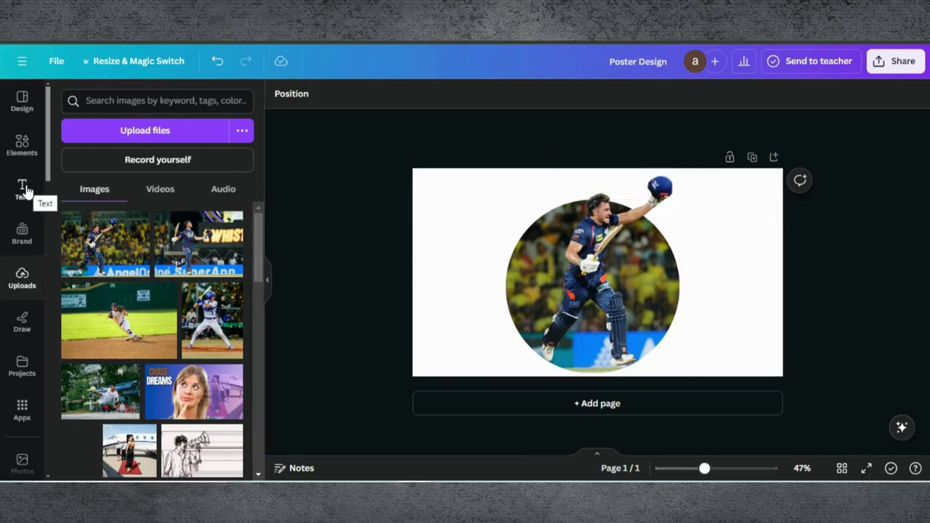
Step: Add the elongated hexagon banner shape with pointed ends to the page
left_click(22, 144)
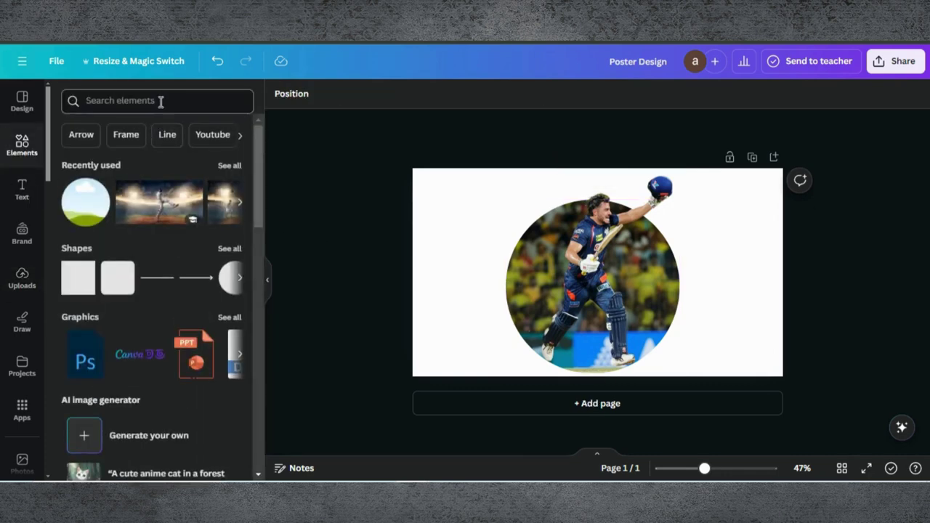
left_click(229, 249)
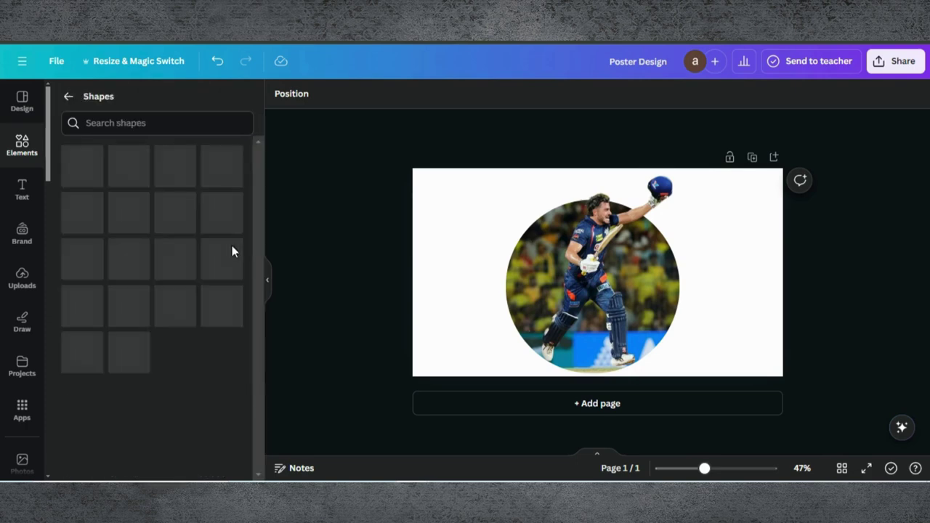
scroll(197, 324, "down", 3)
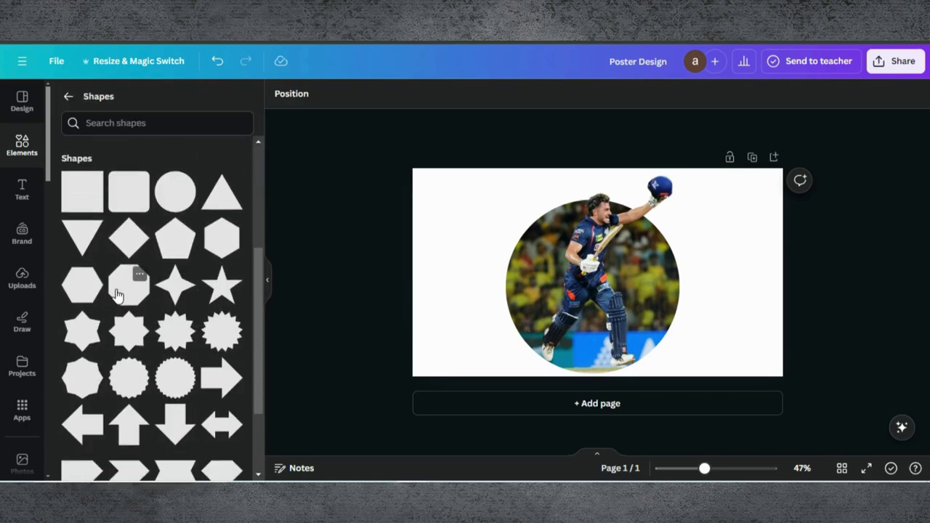
scroll(152, 276, "down", 4)
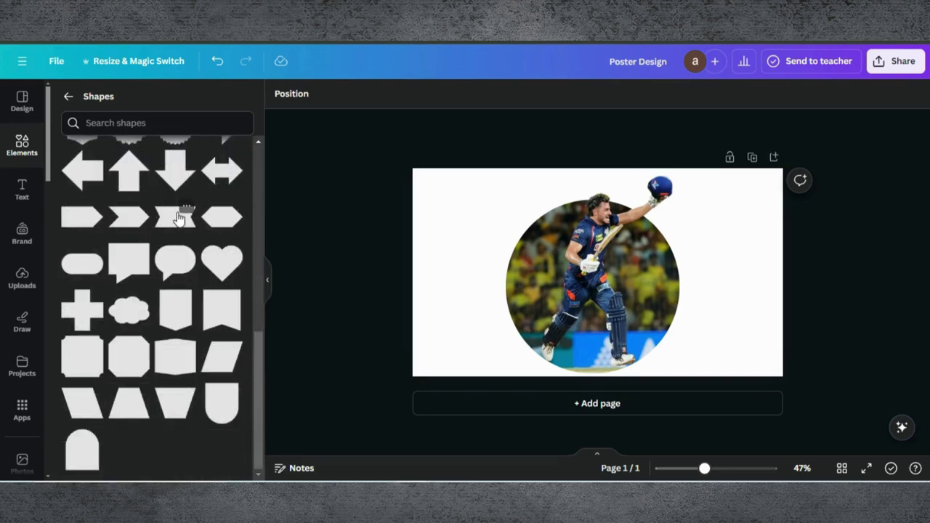
left_click(216, 219)
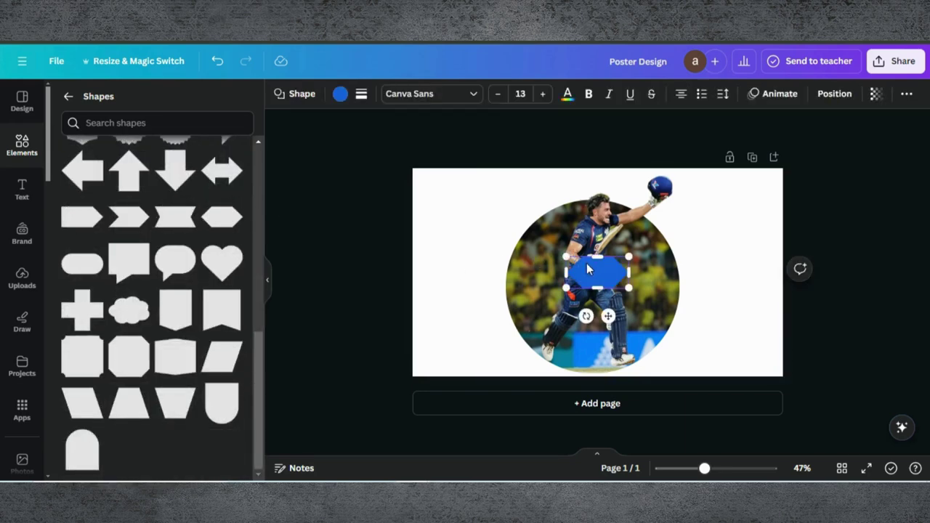
Step: Stretch the blue shape into a wide banner and centre it across the middle of the circular frame
left_click_drag(561, 258, 522, 234)
left_click_drag(628, 263, 752, 262)
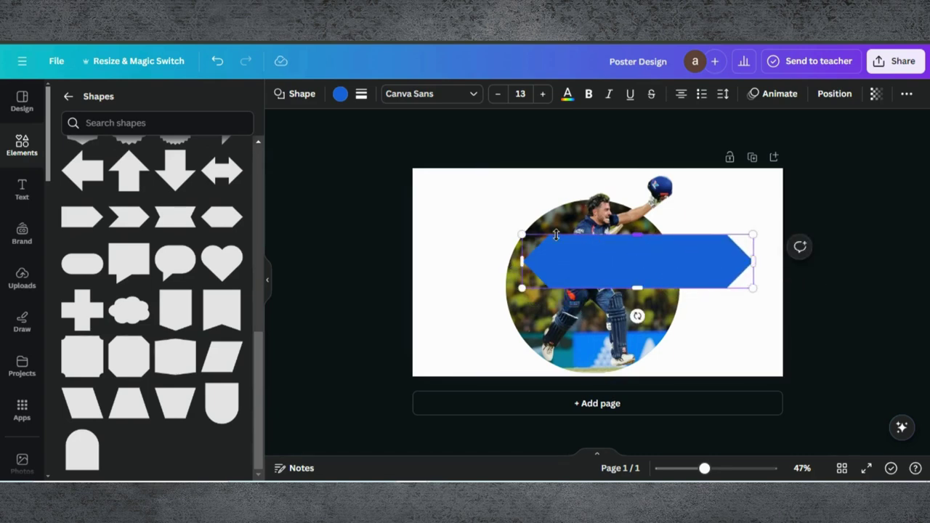
left_click_drag(522, 234, 529, 236)
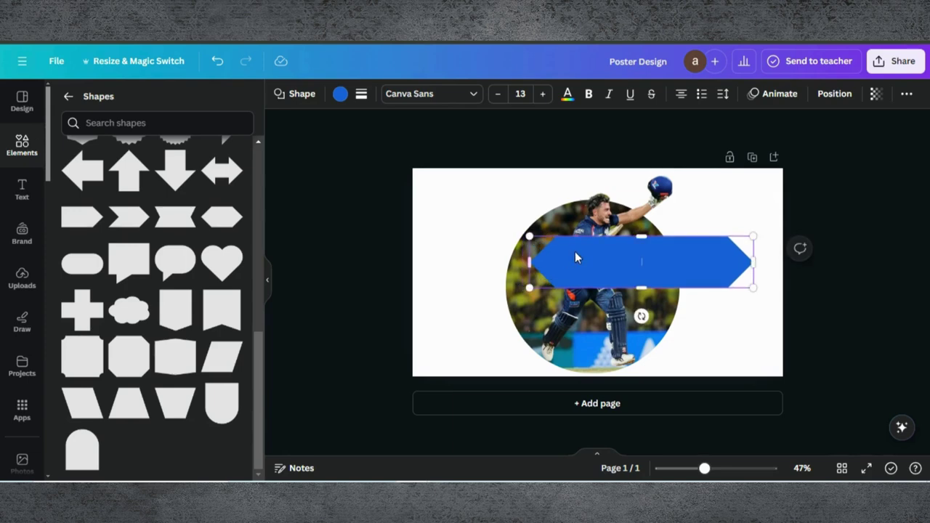
left_click_drag(529, 271, 506, 269)
left_click(722, 310)
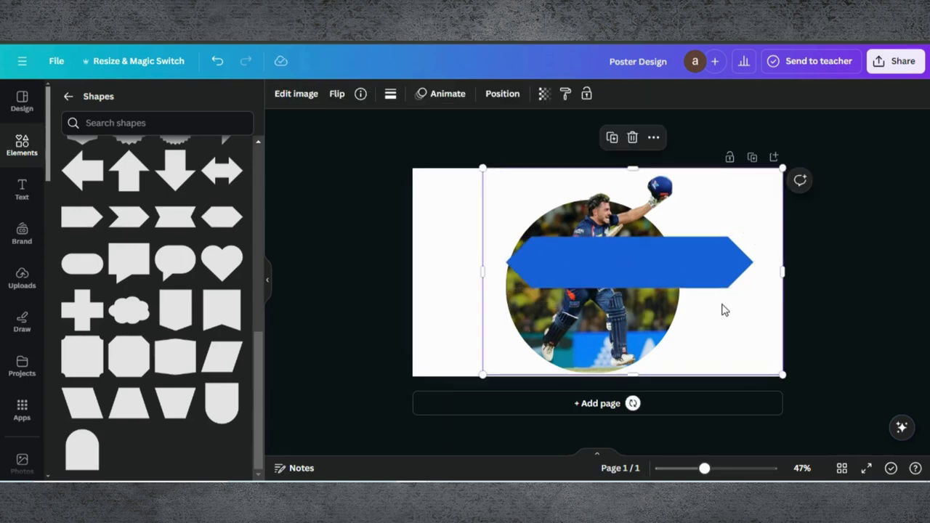
left_click_drag(679, 268, 640, 282)
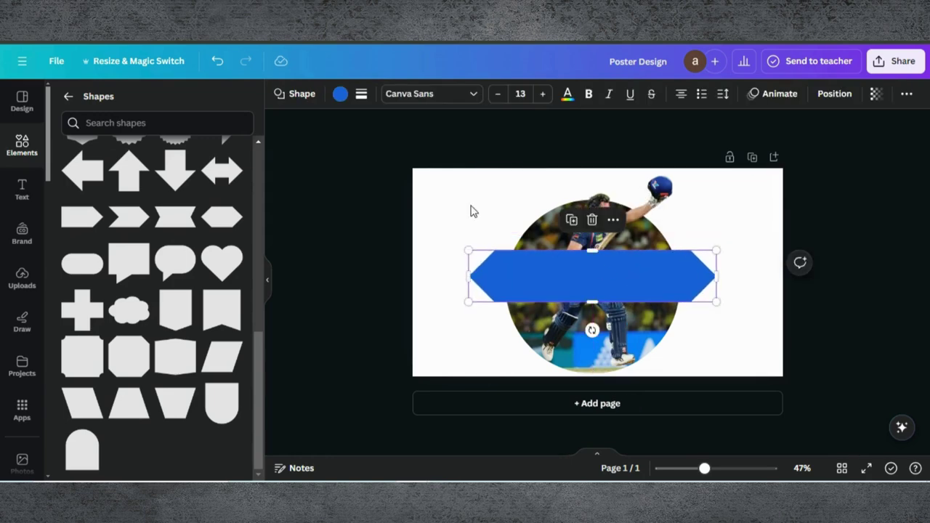
Step: Fill the banner with the blue-to-purple gradient and swap its colour order so purple comes first
left_click(340, 96)
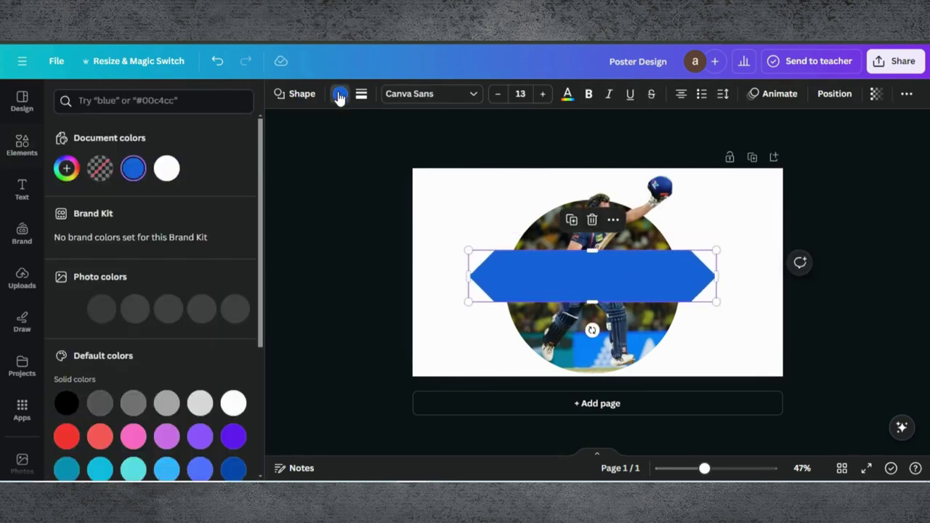
scroll(178, 274, "down", 3)
scroll(178, 275, "down", 2)
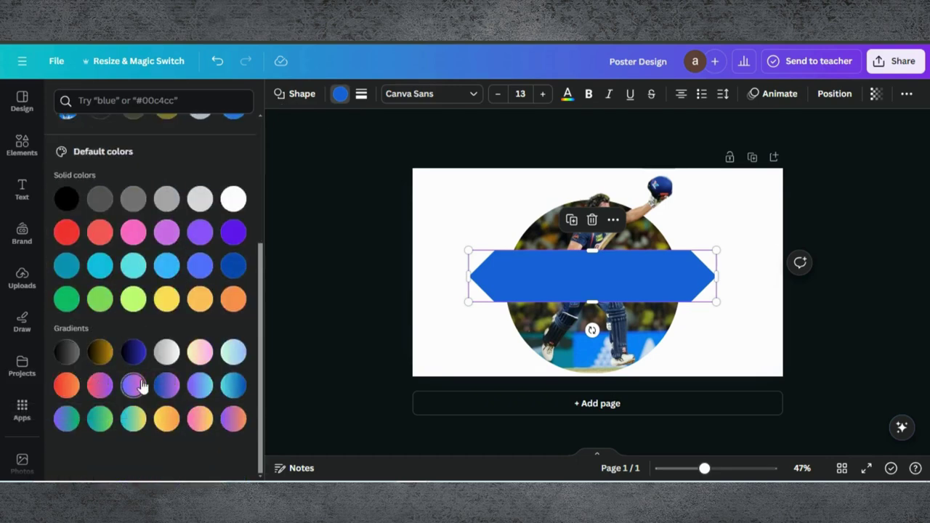
left_click(167, 385)
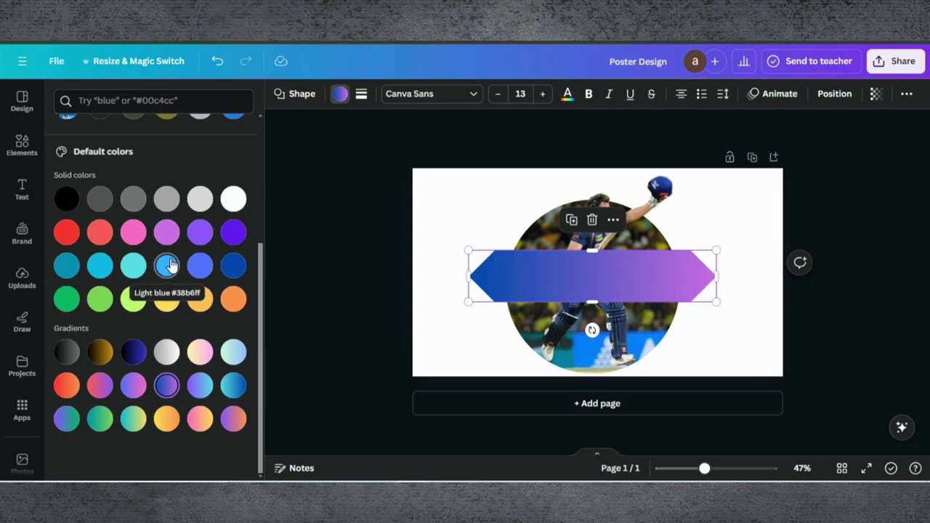
scroll(169, 265, "up", 5)
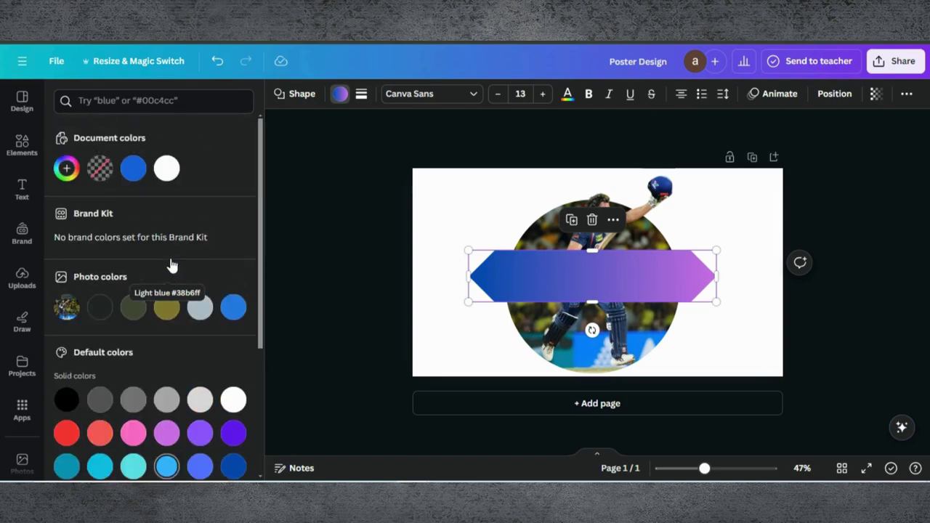
left_click(66, 169)
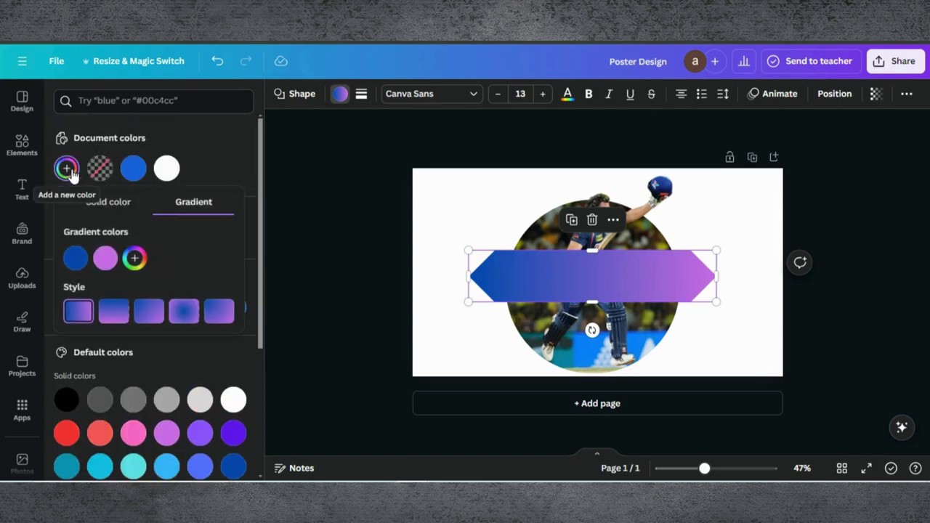
left_click_drag(84, 253, 104, 259)
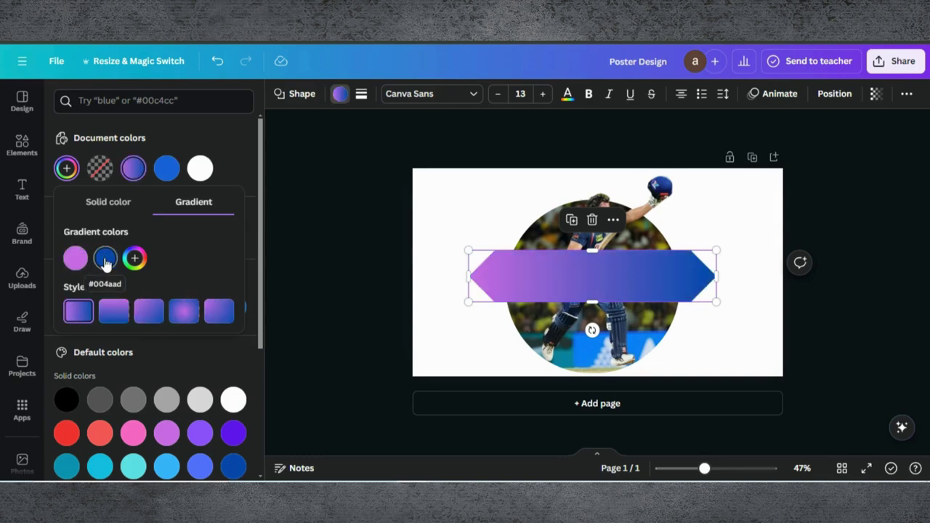
Step: Change the gradient's blue colour to yellow #C5AC24 and add a third gradient colour in the same yellow
left_click(105, 259)
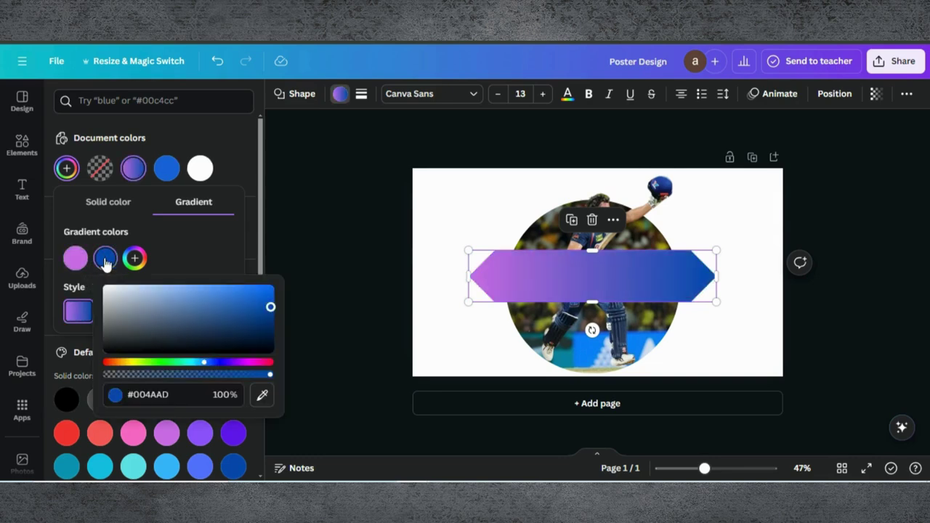
left_click(131, 363)
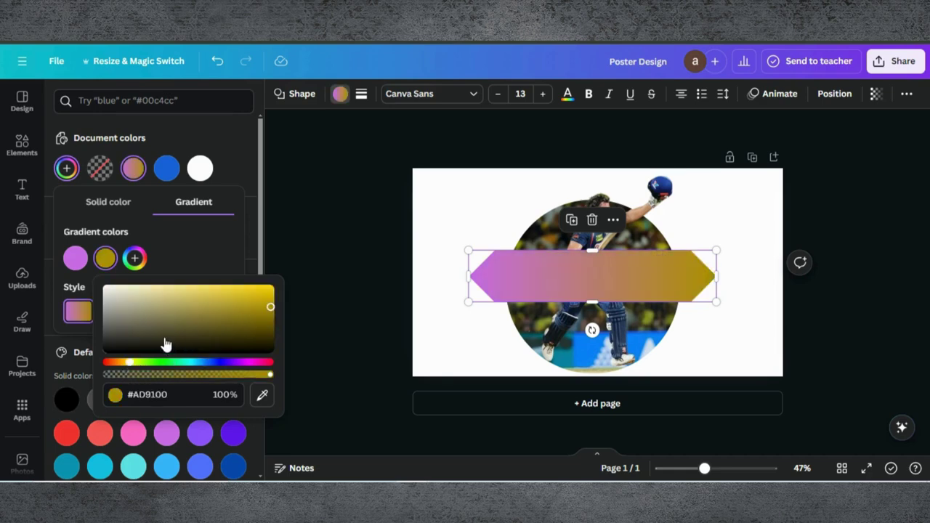
left_click_drag(166, 342, 243, 305)
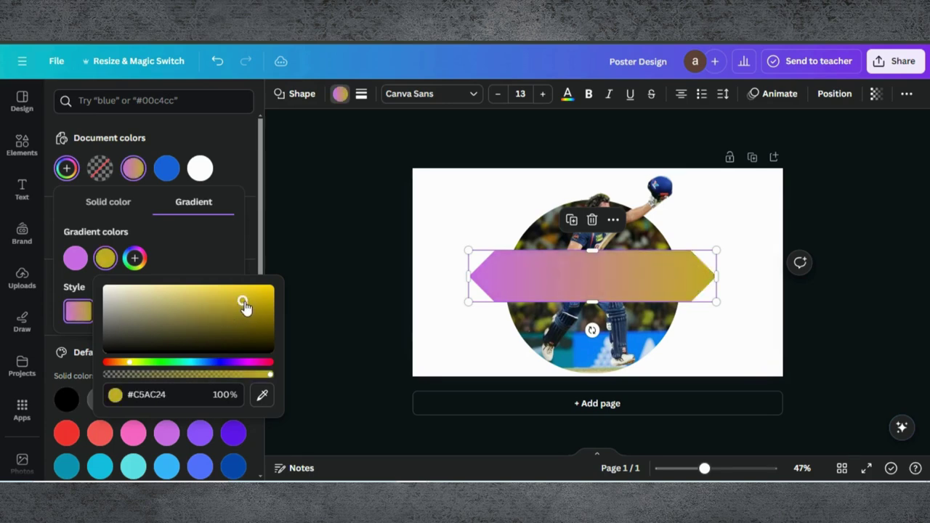
left_click(135, 258)
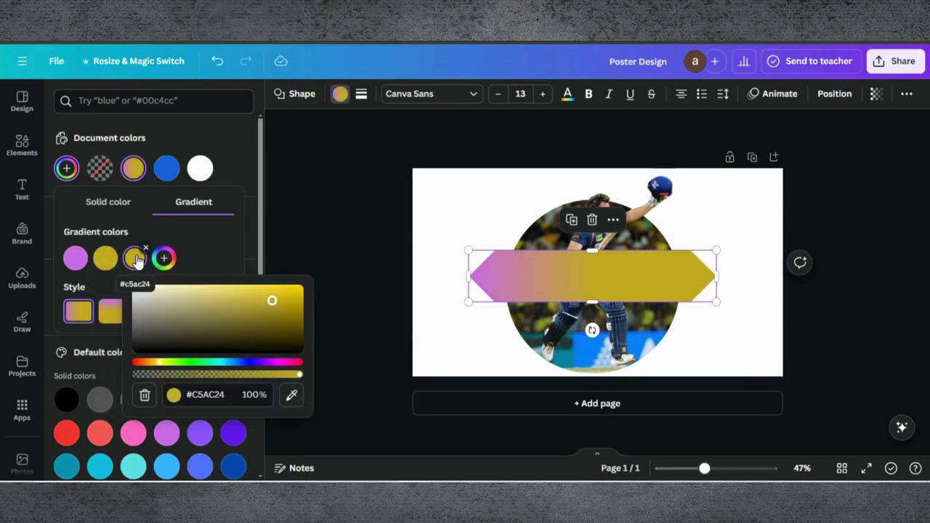
left_click(136, 258)
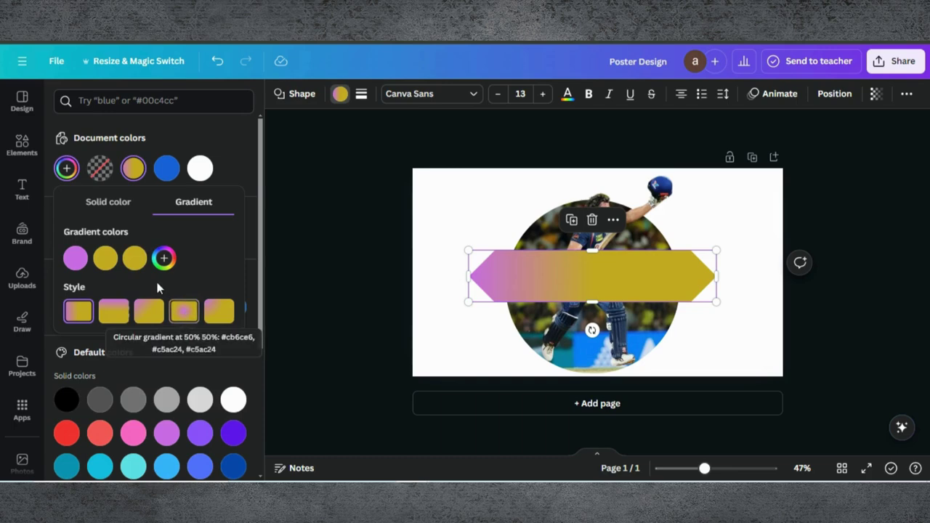
Step: Recolour the banner's gradient to run from blue #1933BA through olive yellow to green, and tilt the banner upward to the right
left_click(135, 258)
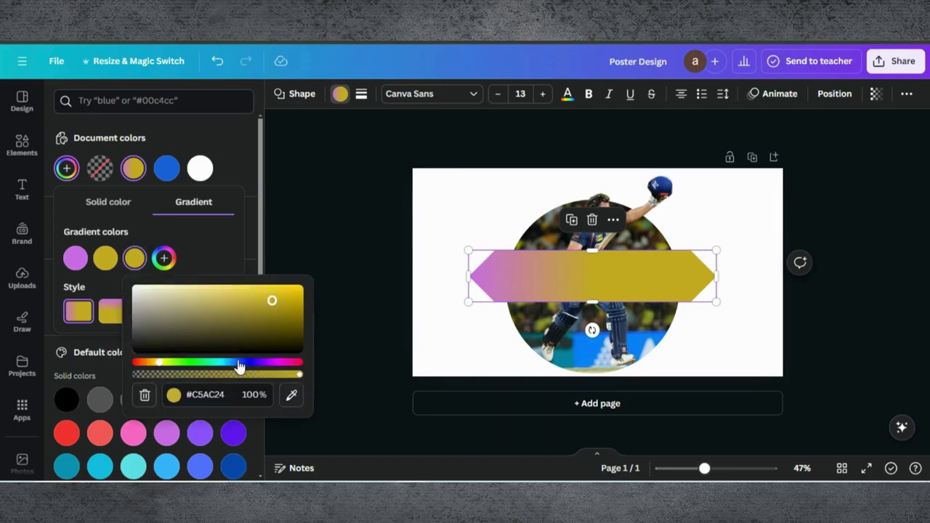
left_click(266, 367)
left_click_drag(275, 368, 298, 368)
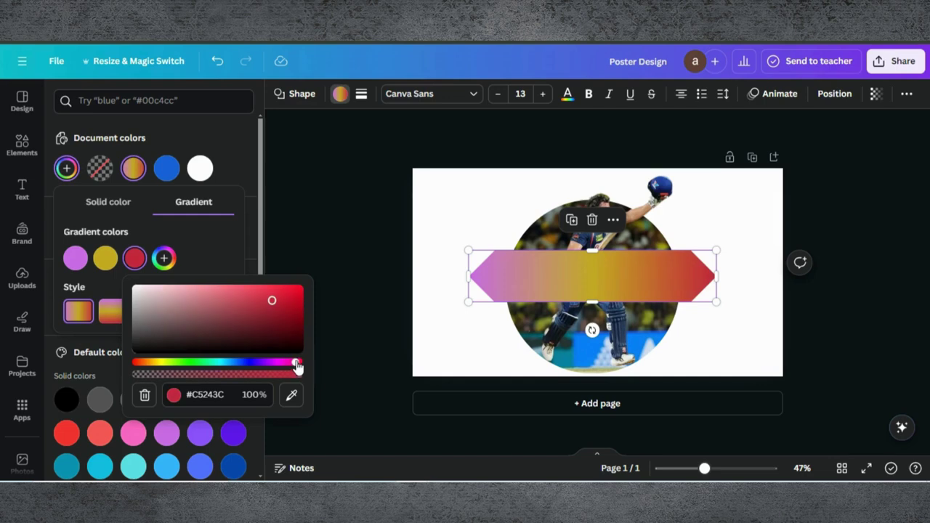
left_click(280, 314)
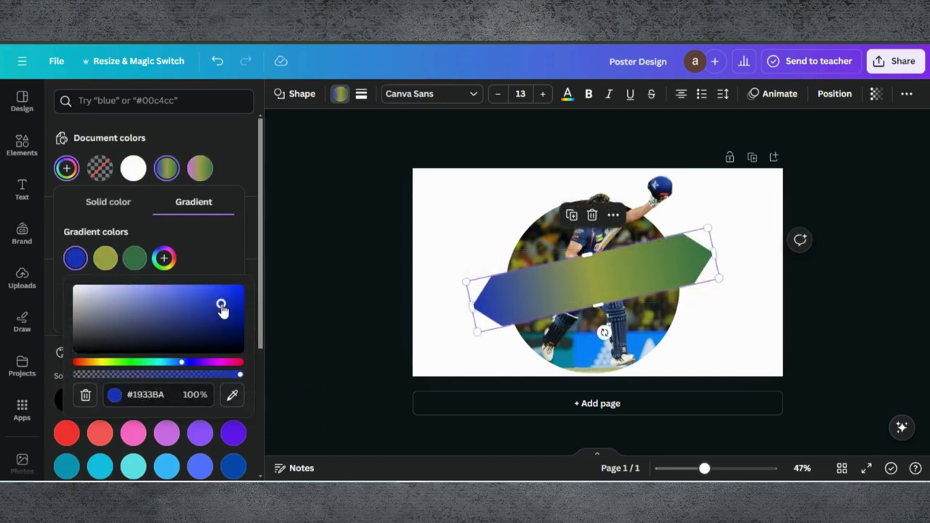
left_click(231, 157)
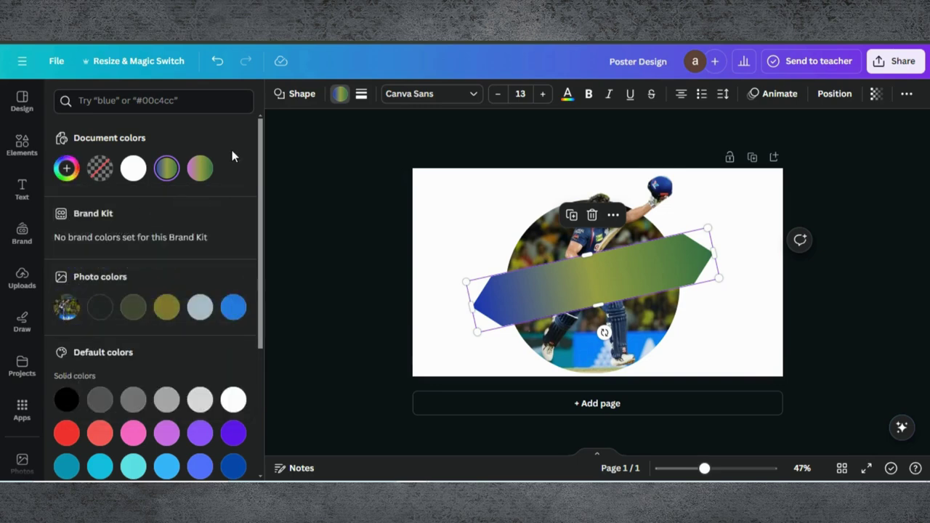
Step: Add a heading reading "Cricket", set it in uppercase and place it over the middle of the banner
left_click(22, 186)
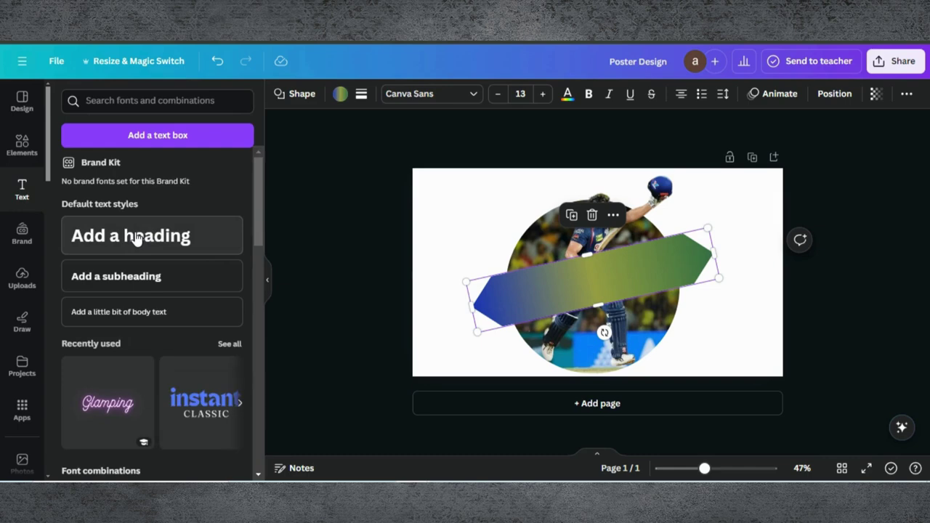
left_click(137, 240)
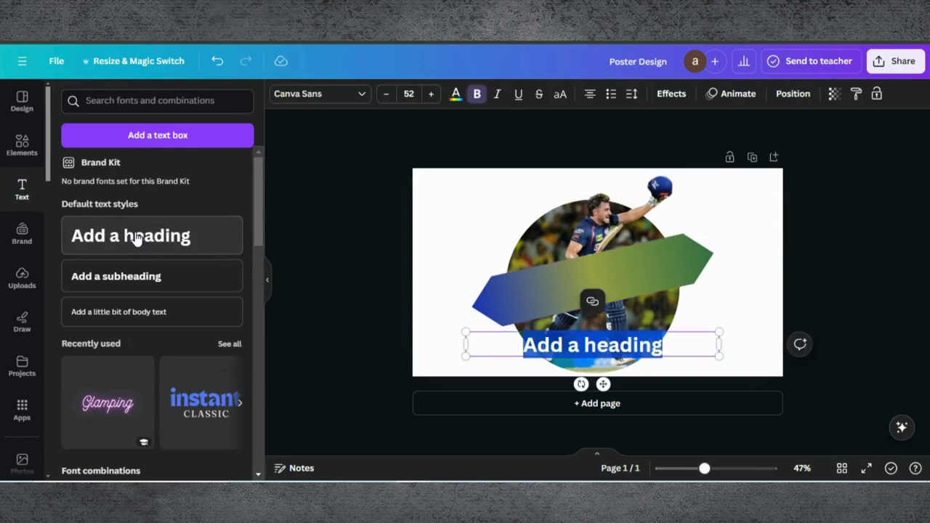
type("Cr")
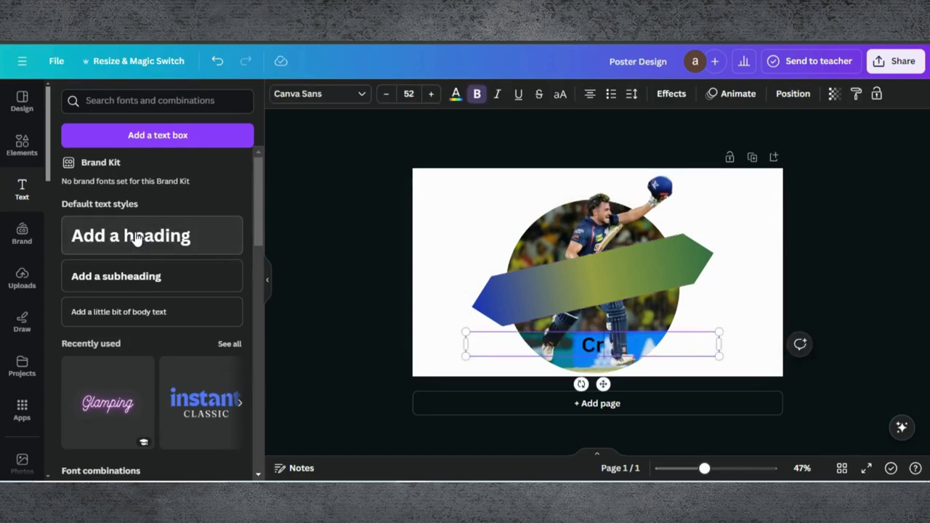
type("icket")
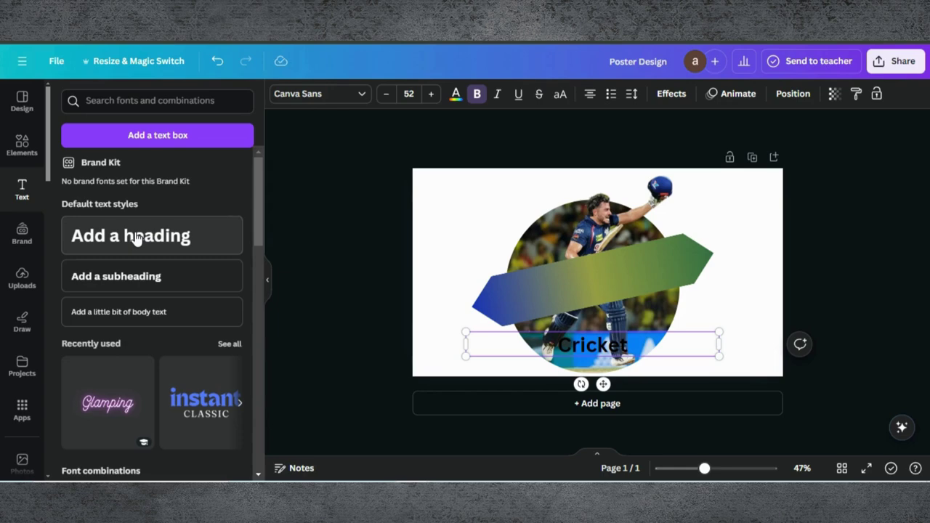
left_click(559, 94)
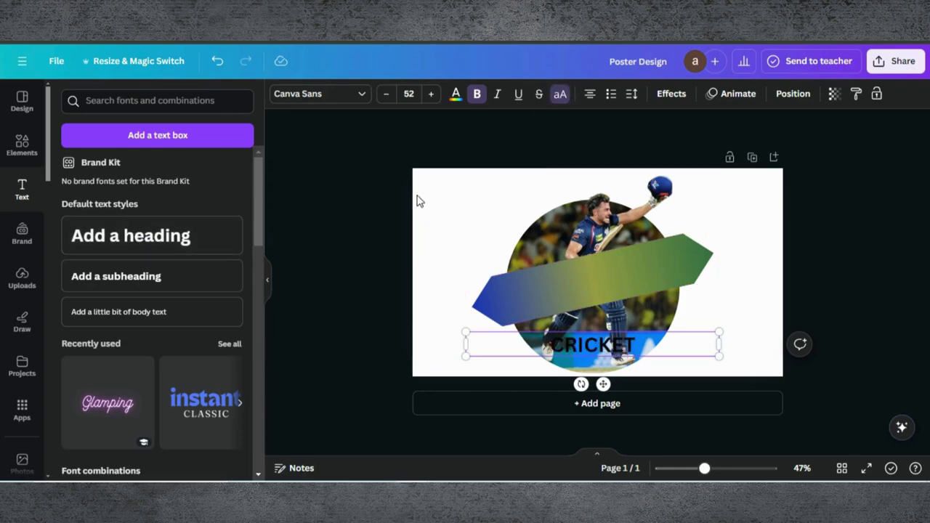
left_click_drag(592, 344, 585, 284)
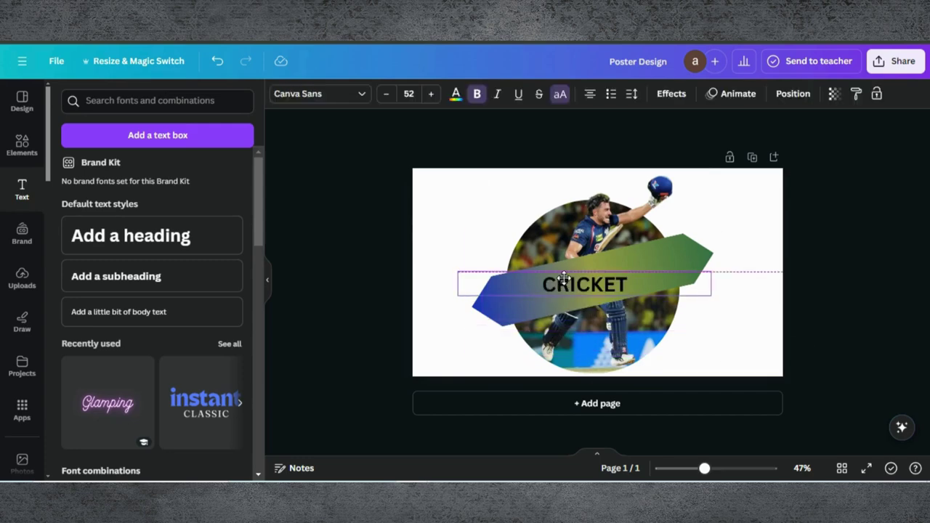
Step: Search the fonts for "capture" and apply Capture Smallz Clean to the CRICKET heading
left_click(361, 95)
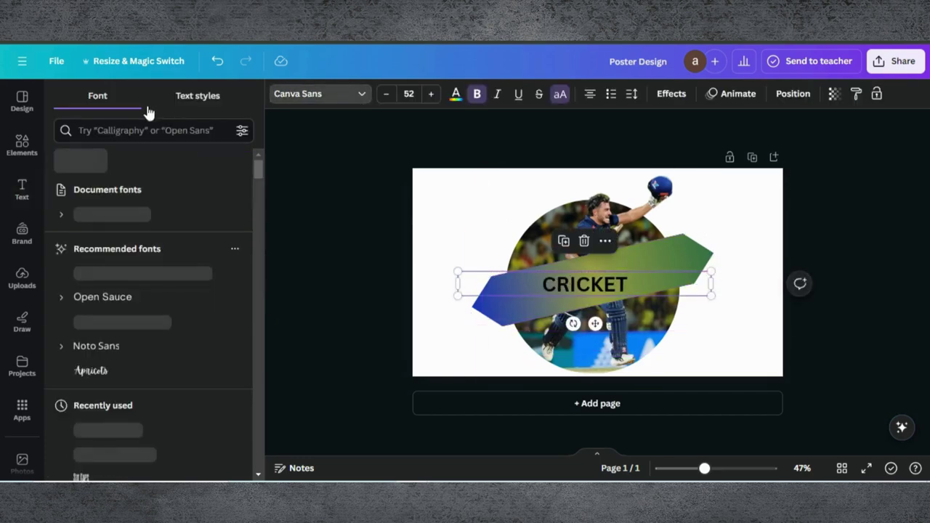
left_click(134, 130)
type("ca")
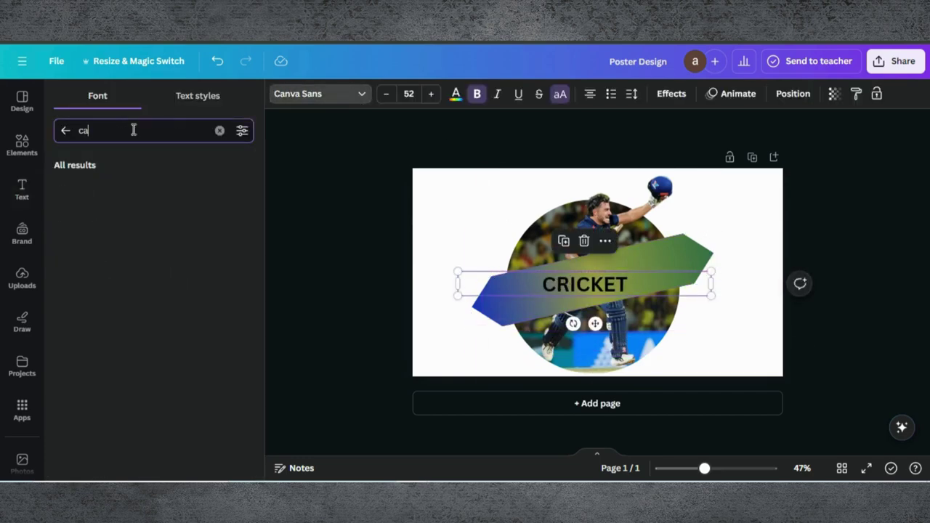
type("pture")
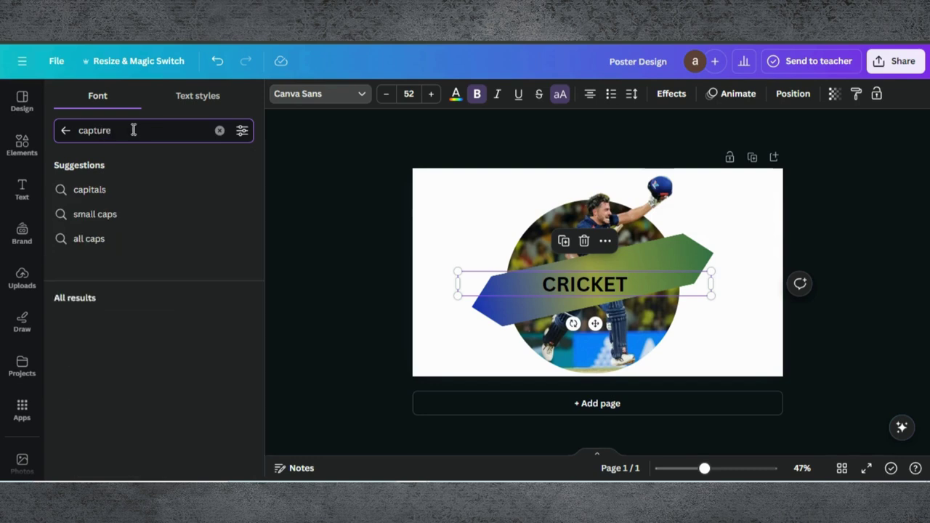
left_click(149, 193)
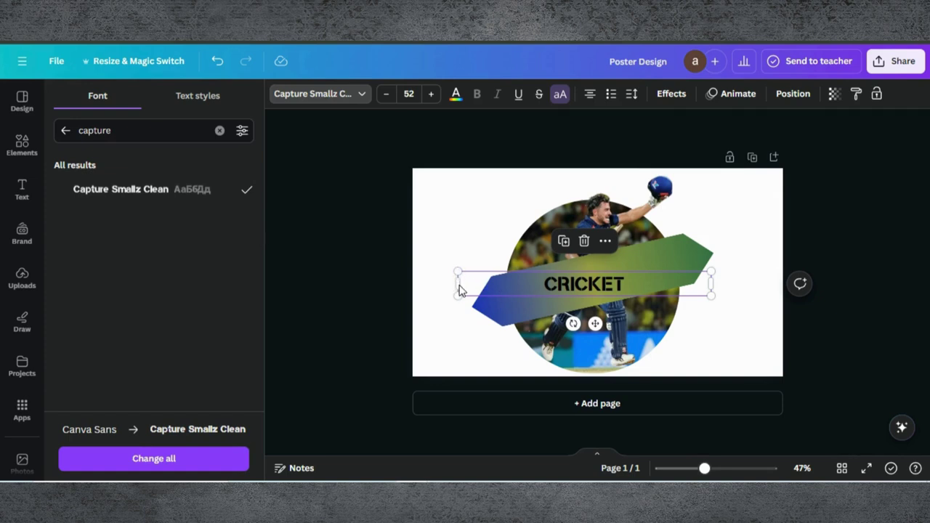
Step: Enlarge the CRICKET heading to size 99.4, tilt it to match the banner and centre it on the banner
left_click_drag(468, 287, 554, 253)
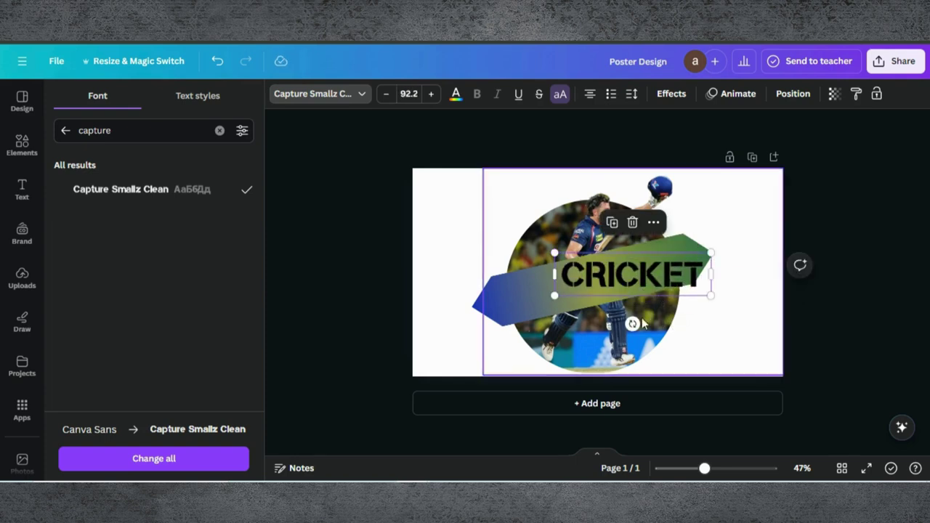
mouse_move(634, 323)
left_mouse_down()
mouse_move(658, 327)
mouse_move(643, 323)
left_mouse_up()
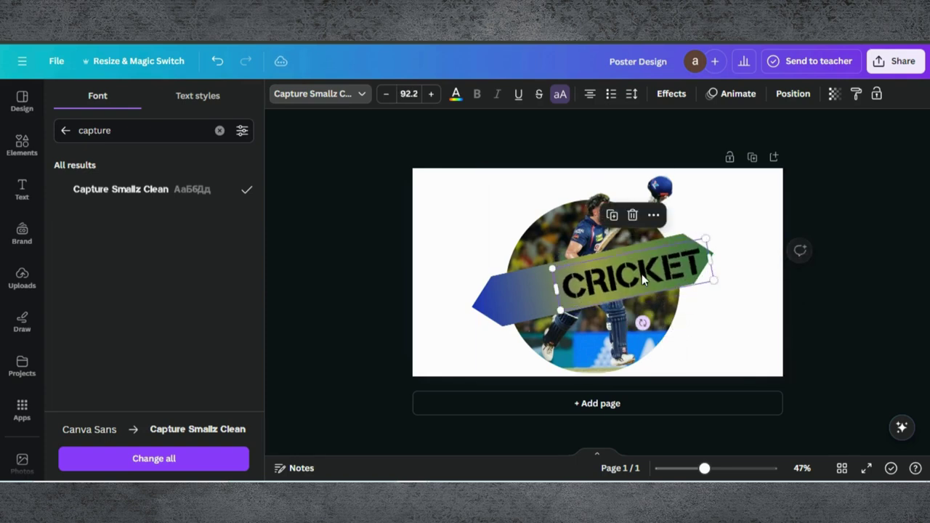
left_click_drag(642, 274, 601, 273)
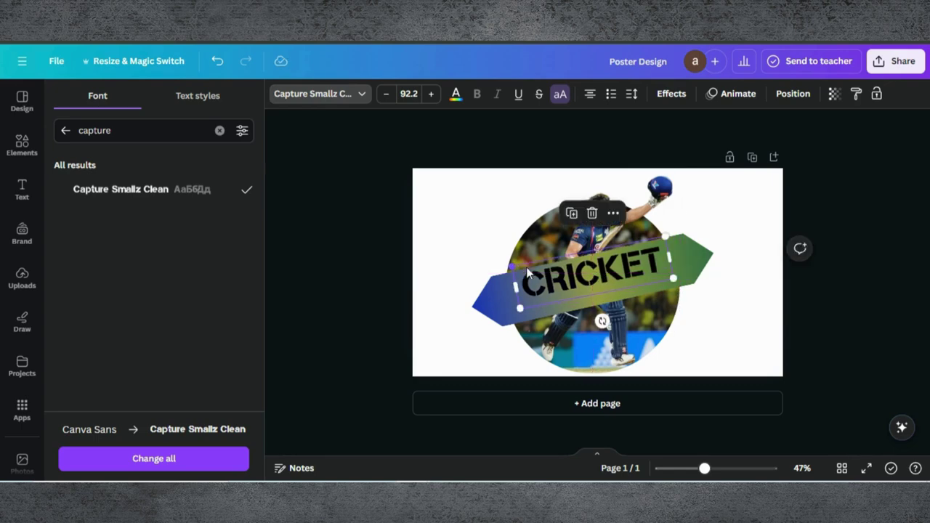
left_click_drag(669, 287, 683, 287)
left_click_drag(618, 266, 616, 274)
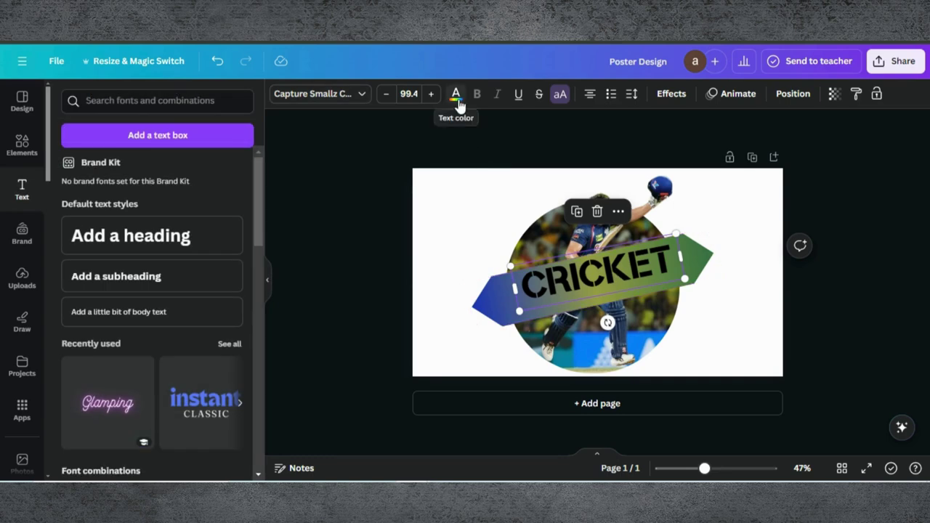
Step: Colour the CRICKET heading white #ffffff and slightly widen its letter spacing
left_click(455, 93)
left_click(135, 171)
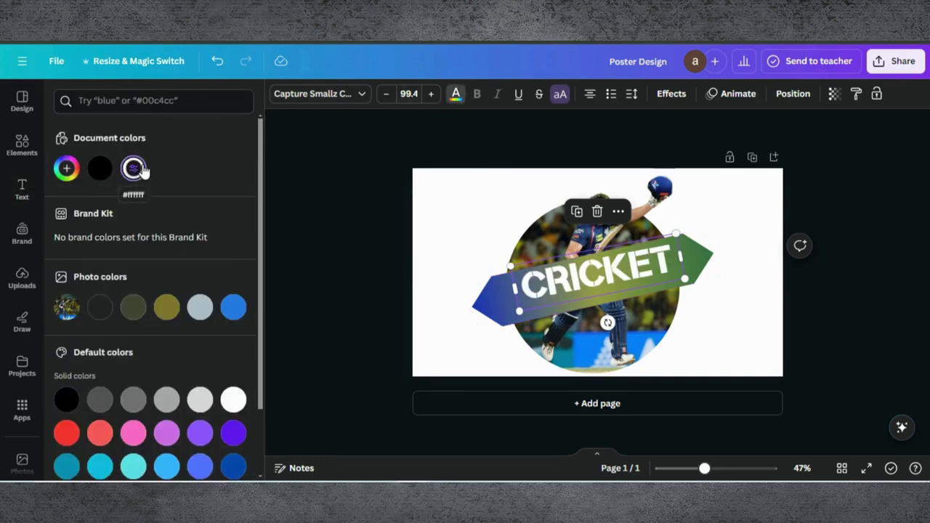
left_click(632, 94)
left_click_drag(660, 142, 666, 143)
key("Escape")
key("Escape")
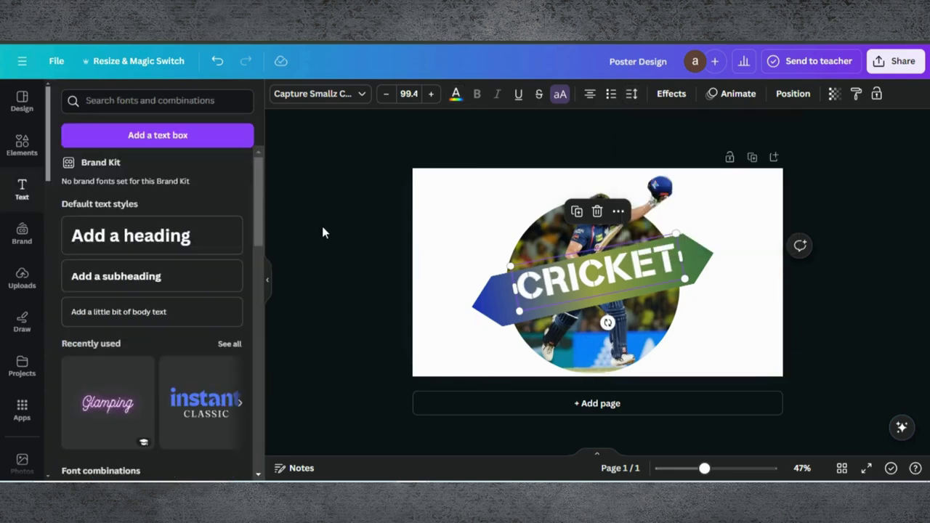
Step: Add a second heading reading "World Cup" in uppercase and move it up just below the CRICKET text
left_click(111, 234)
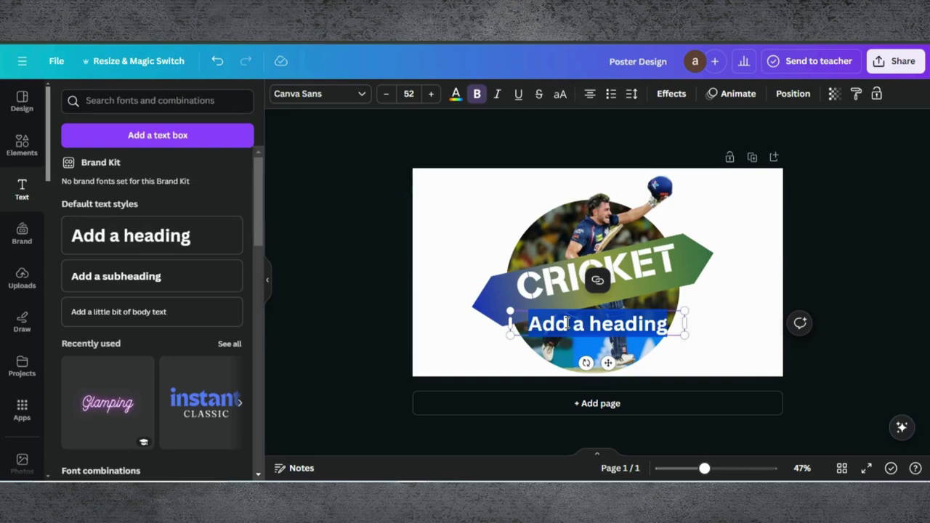
type("World Cup")
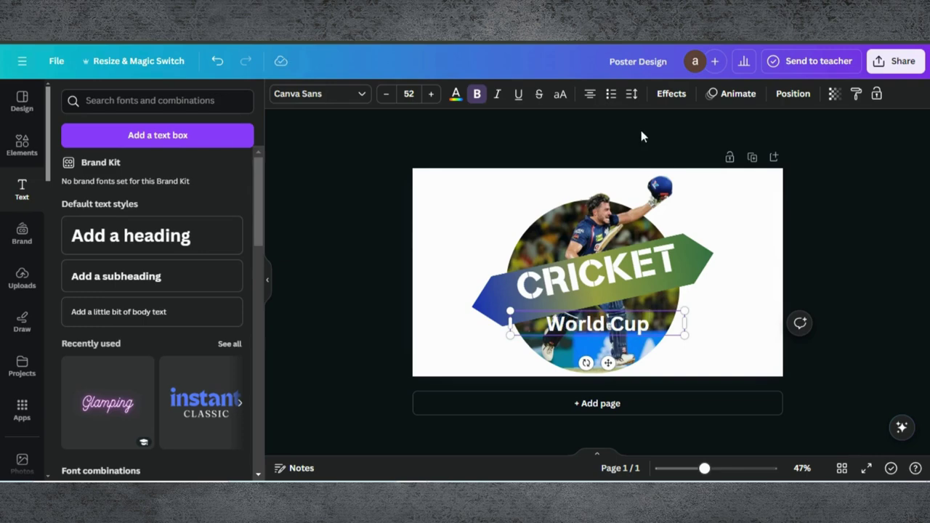
left_click(560, 96)
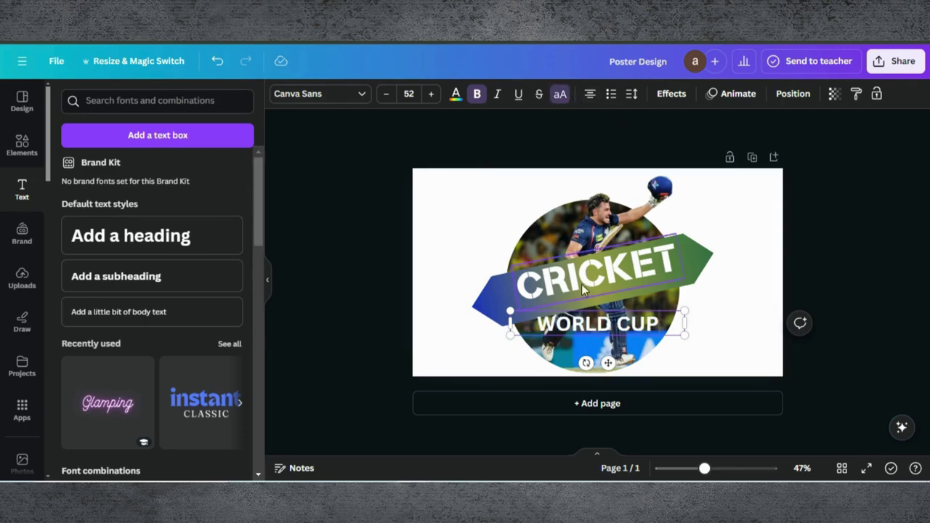
left_click_drag(602, 331, 602, 313)
Step: Search the fonts for "glac" and apply Glacial Indifference to the WORLD CUP text
left_click(352, 95)
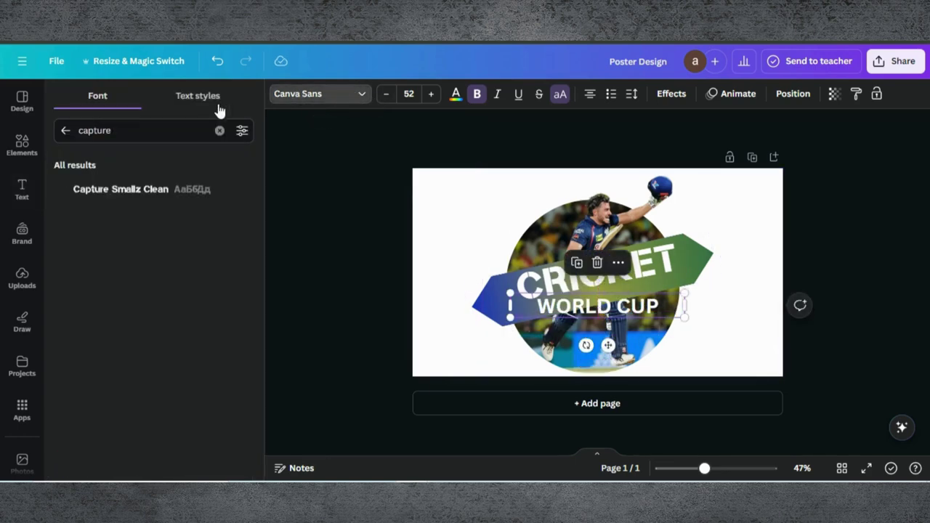
left_click(177, 130)
key("ctrl+a")
key("BackSpace")
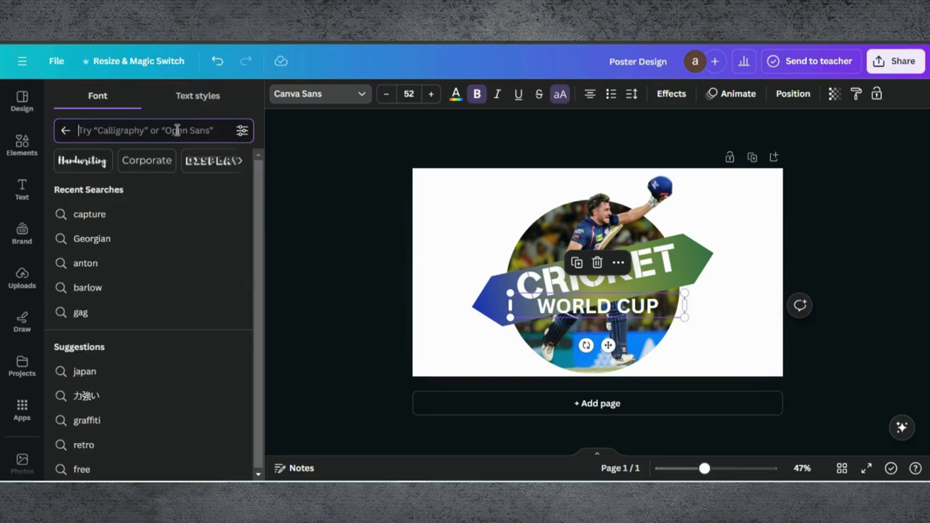
type("glac")
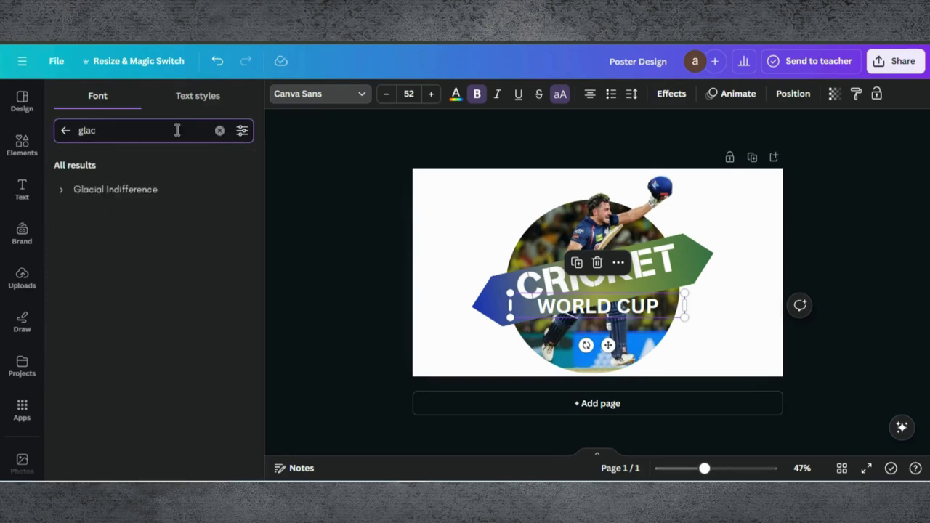
left_click(148, 195)
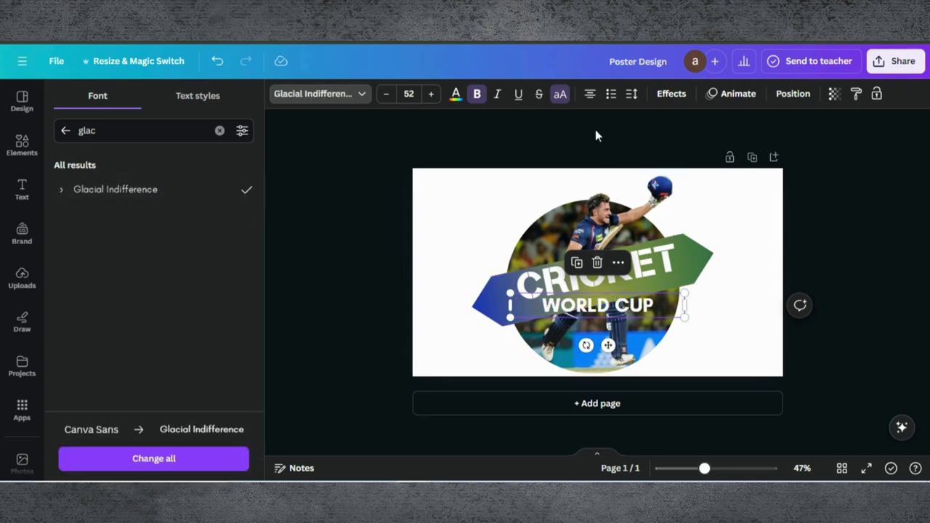
Step: Set the WORLD CUP text to size 50 with line spacing 1.69 and letter spacing 358
left_click(386, 94)
left_click(386, 93)
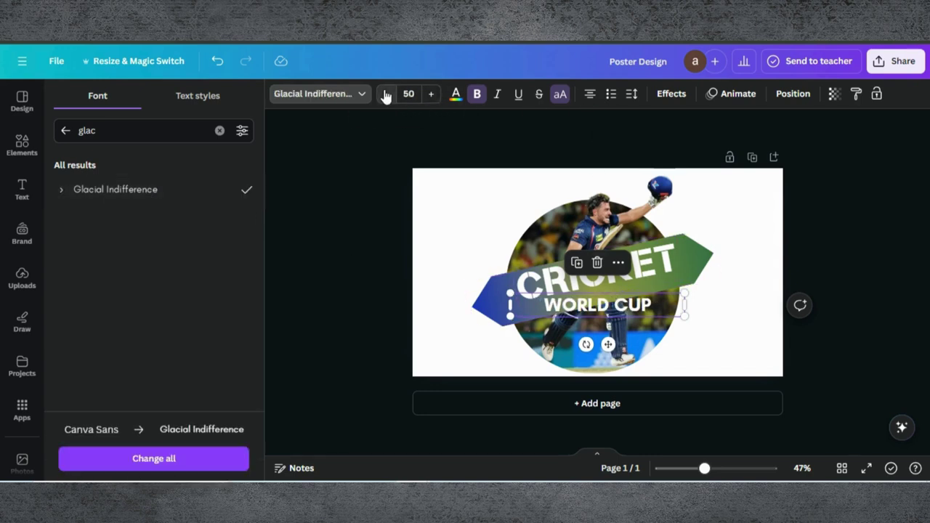
left_click(632, 96)
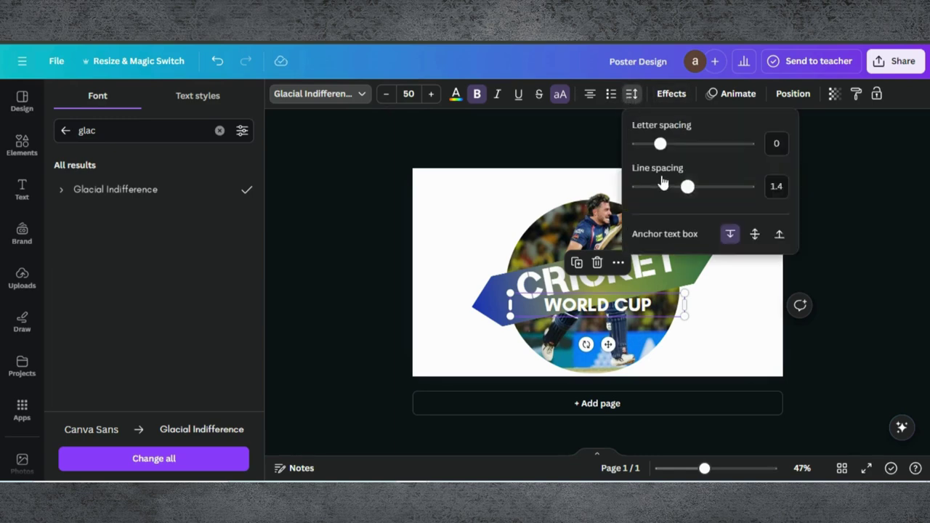
left_click_drag(681, 190, 704, 188)
left_click_drag(662, 145, 701, 149)
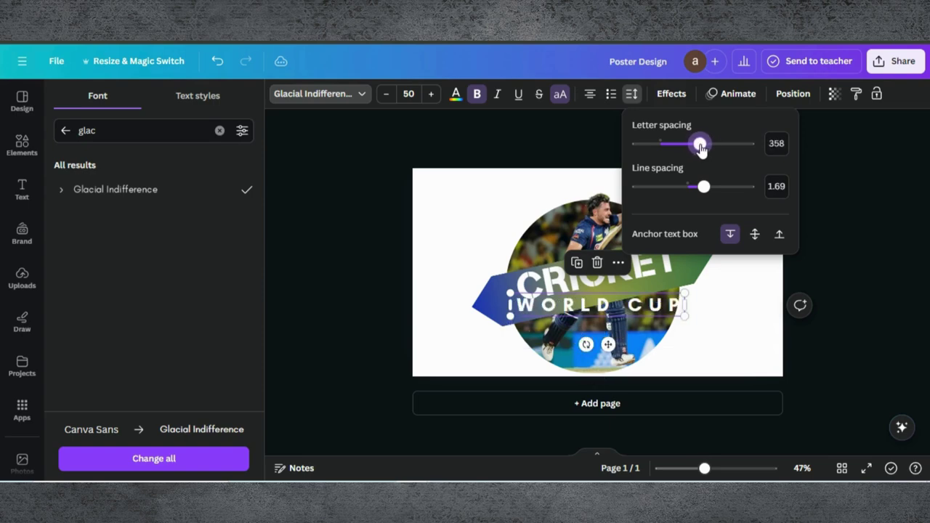
Step: Shrink the WORLD CUP text to size 29.3, tilt it parallel to the banner and place it beneath CRICKET
left_click_drag(684, 317, 614, 298)
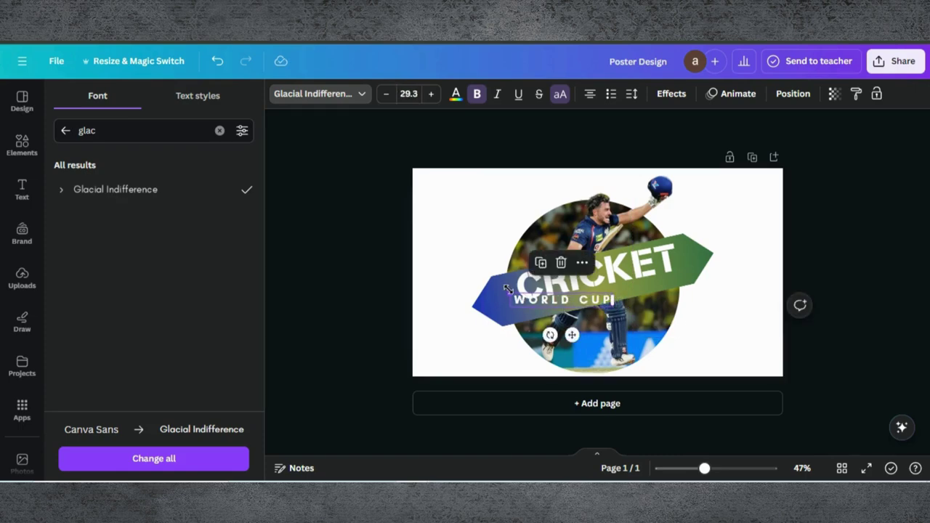
left_click_drag(550, 335, 583, 355)
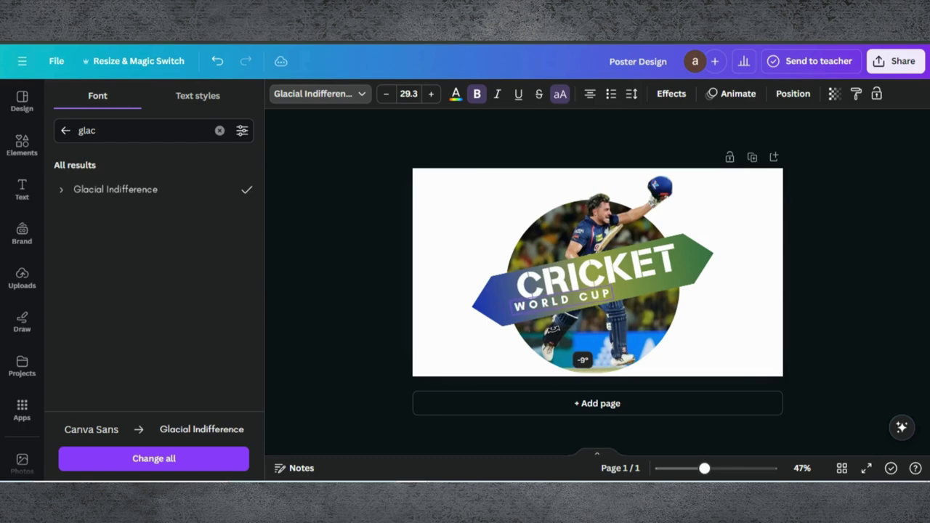
left_click_drag(566, 303, 602, 294)
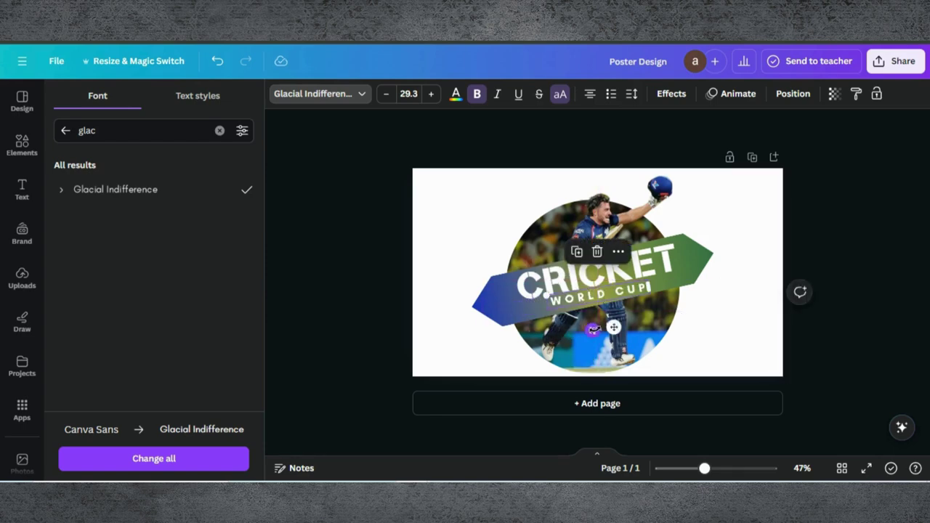
left_click_drag(594, 330, 594, 330)
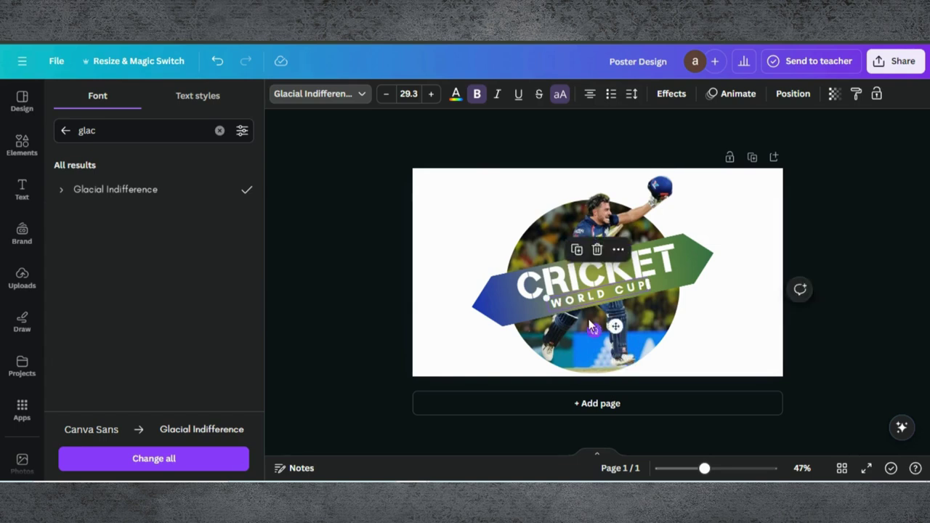
Step: Increase the WORLD CUP letter spacing to 702, widen its box to fit one line and centre it under CRICKET
left_click(632, 93)
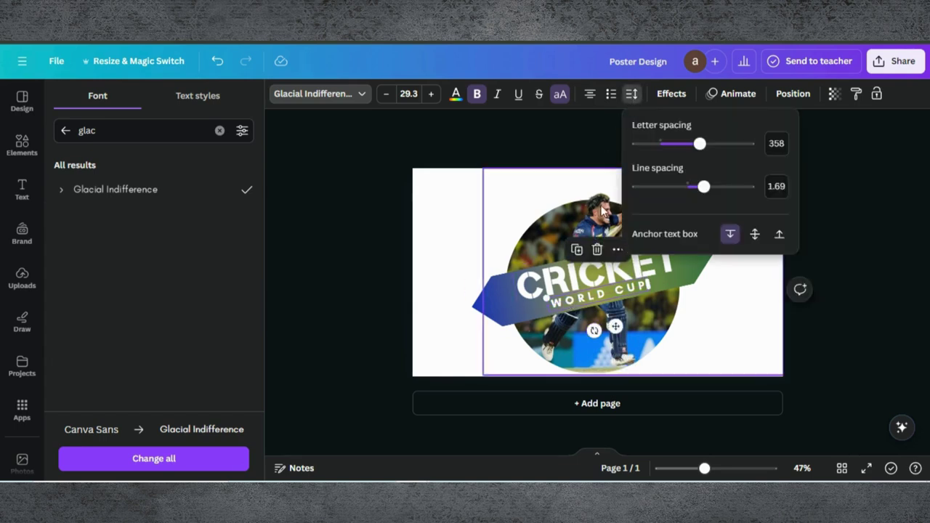
left_click_drag(700, 144, 740, 144)
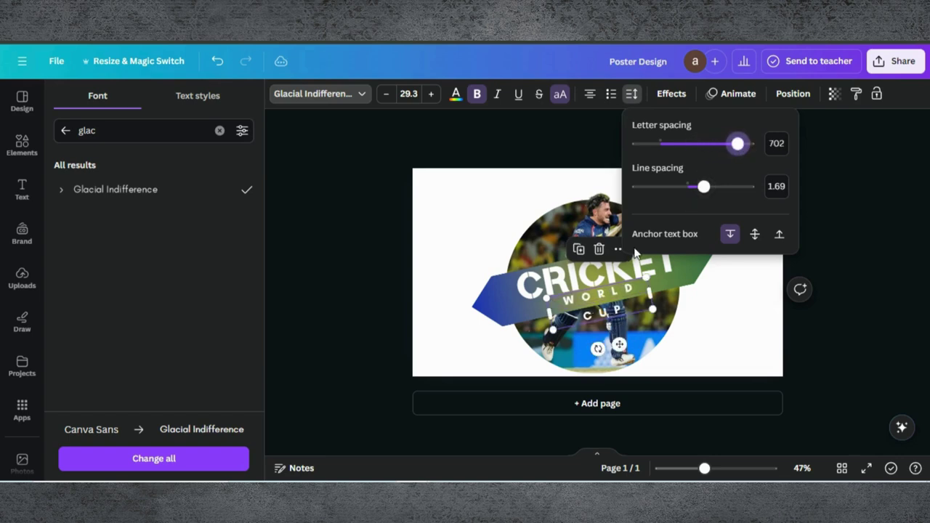
left_click_drag(651, 293, 730, 291)
left_click_drag(638, 318, 624, 321)
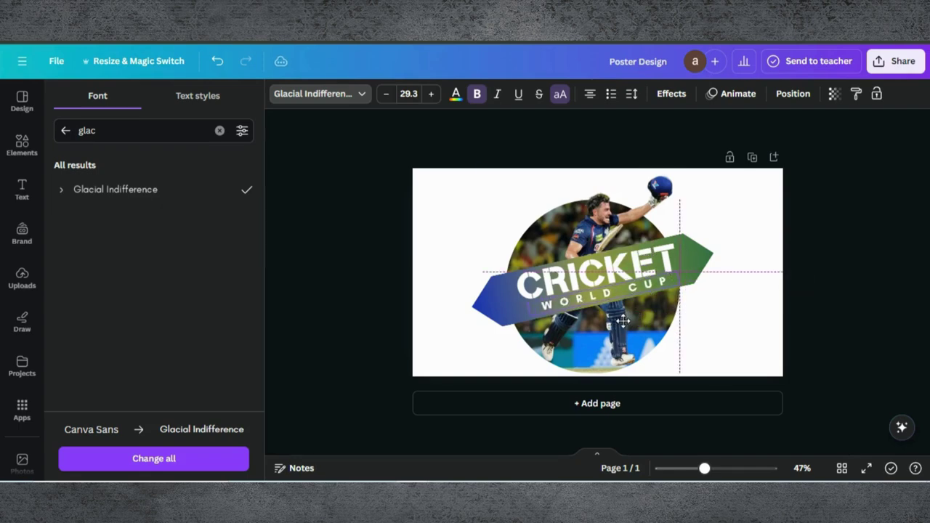